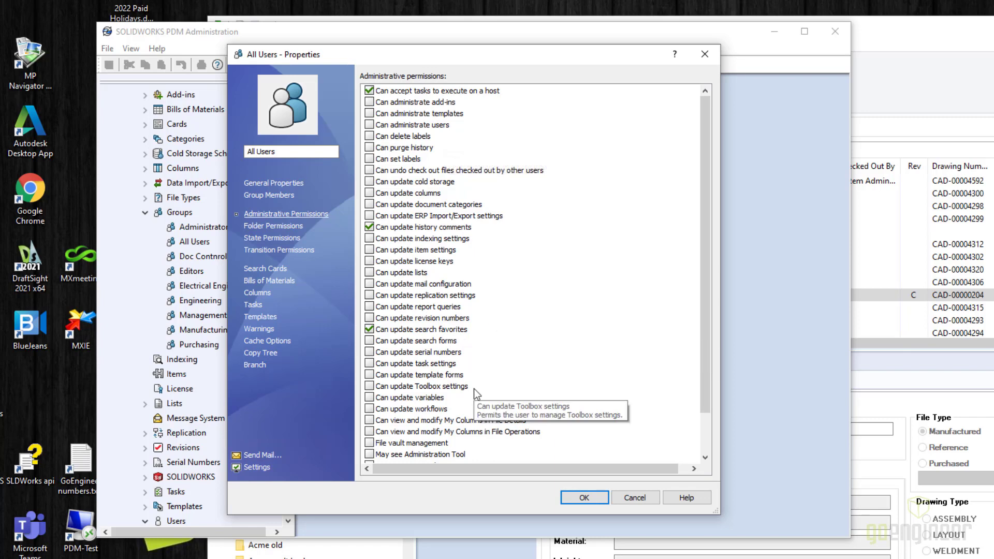
Step: Review the All Users group's administrative permissions and read their descriptions in the online help
scroll(474, 389, "down", 2)
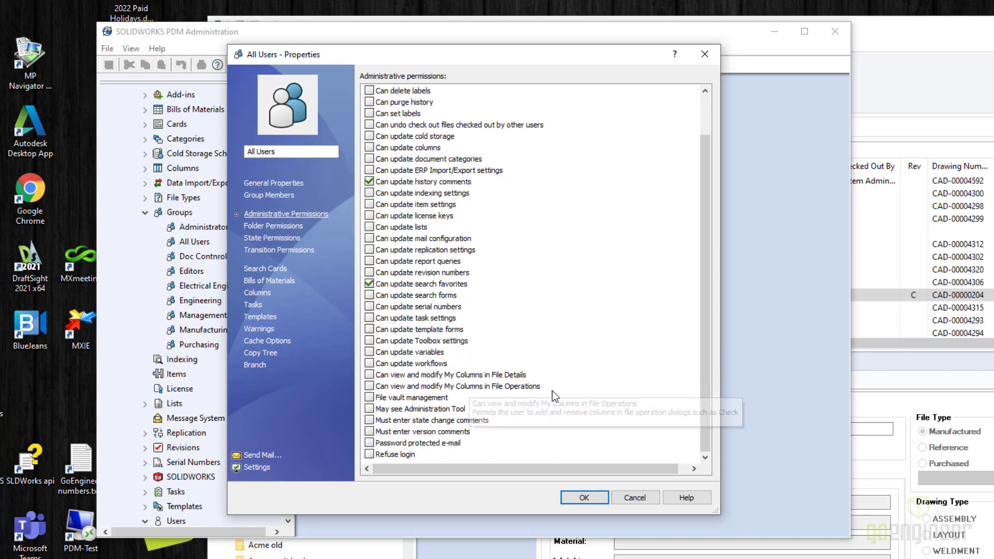
left_click(686, 498)
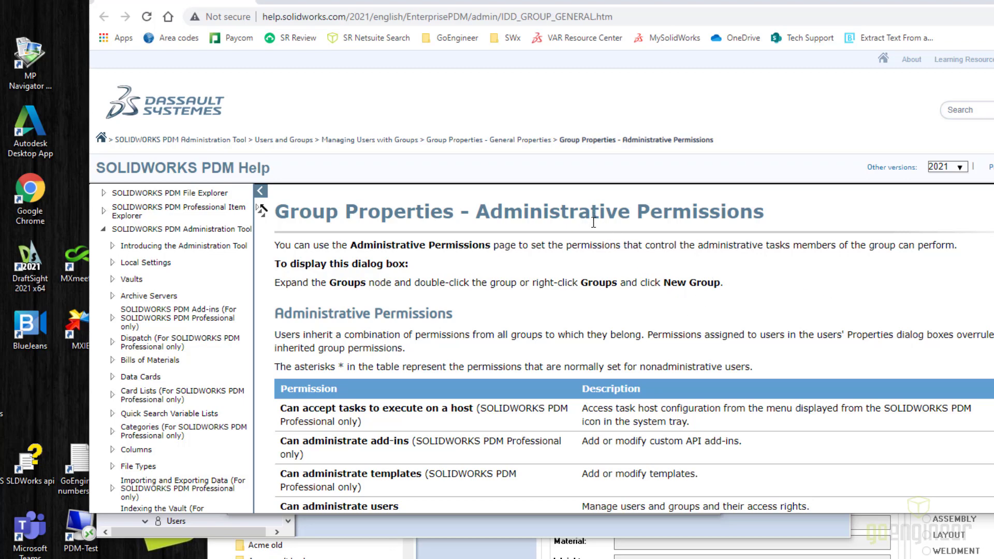
scroll(595, 258, "down", 4)
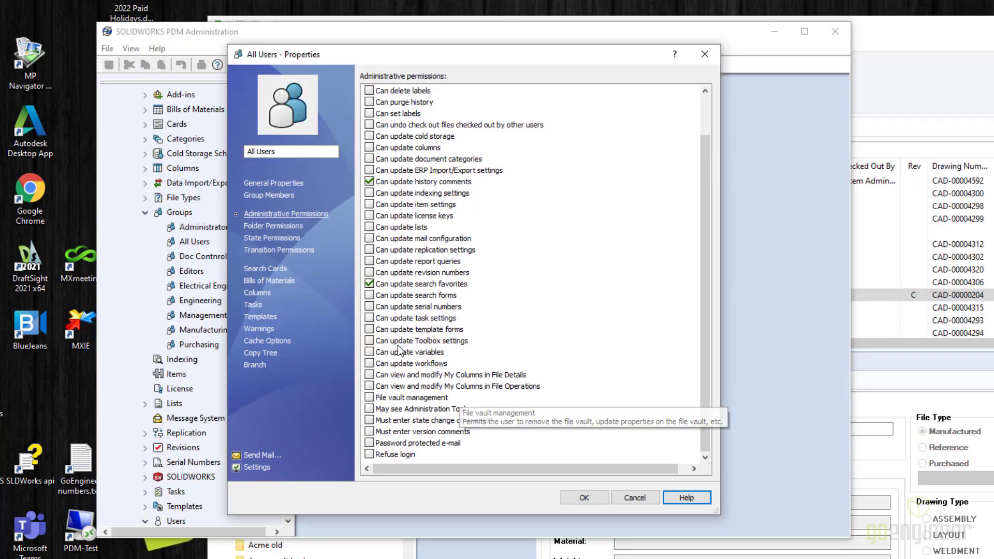
Step: Display the All Users group's folder permissions for the Acme root and ECO folder, enlarging the dialog to show the full folder tree
left_click(285, 228)
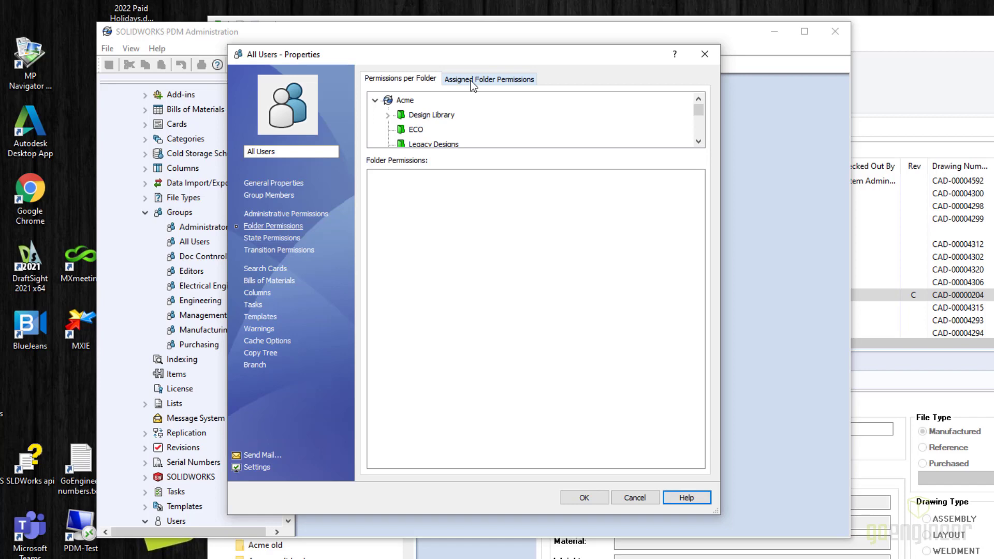
left_click(405, 101)
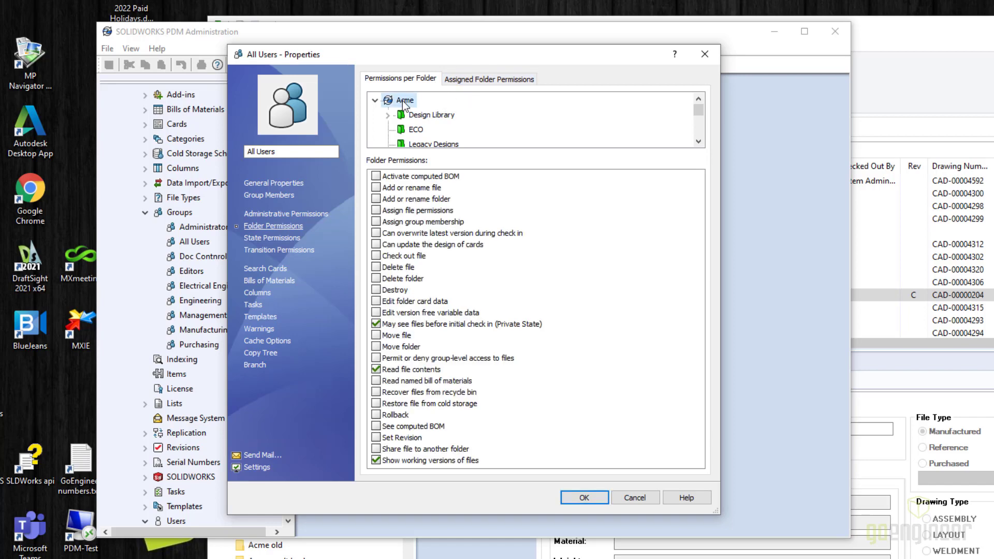
left_click(415, 129)
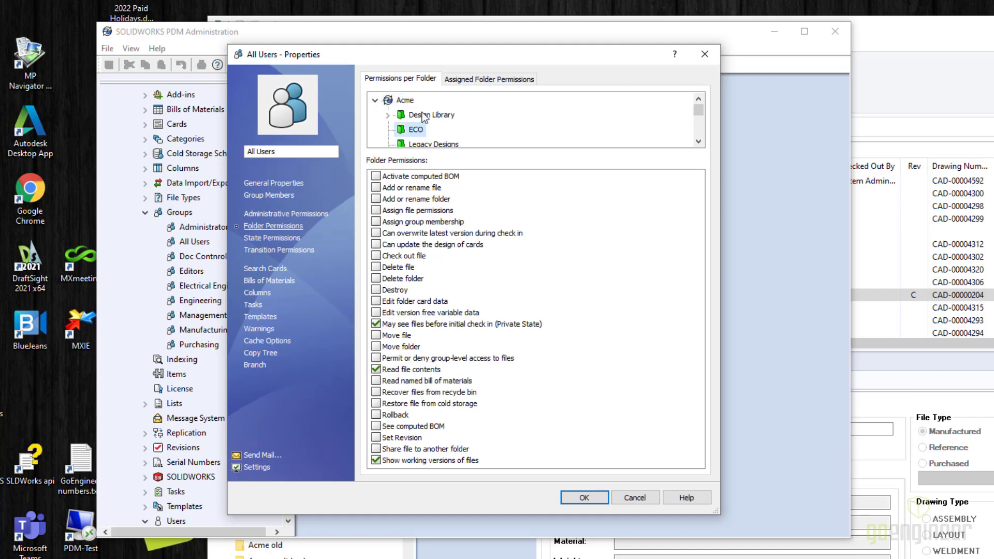
left_click_drag(465, 46, 464, 22)
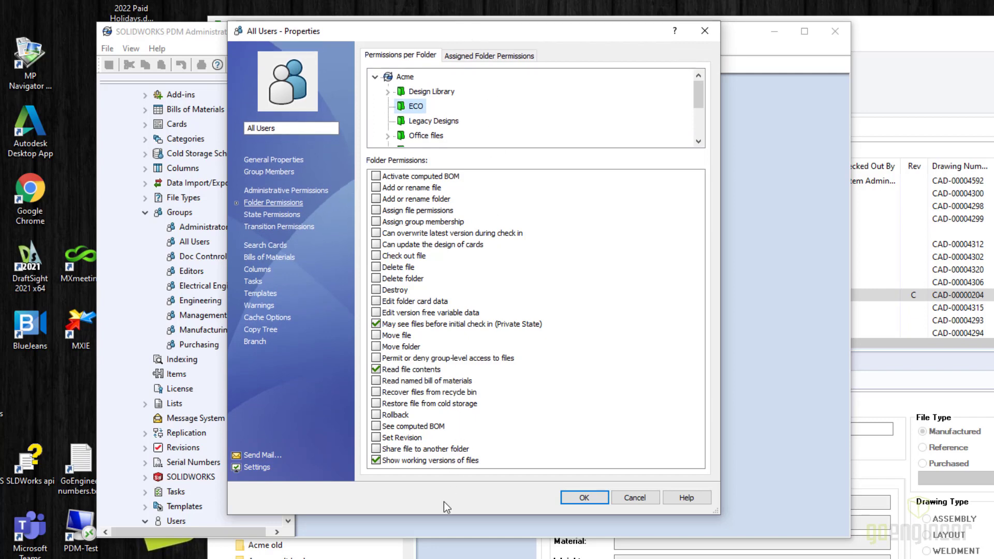
left_click_drag(442, 514, 478, 558)
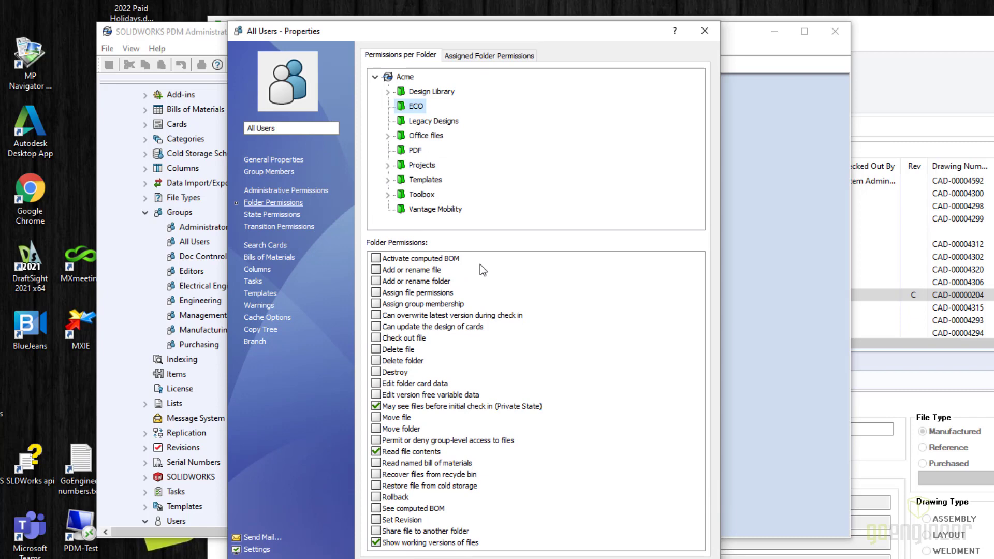
Step: Compare the group's assigned folder permissions list with its permissions per folder
left_click(487, 58)
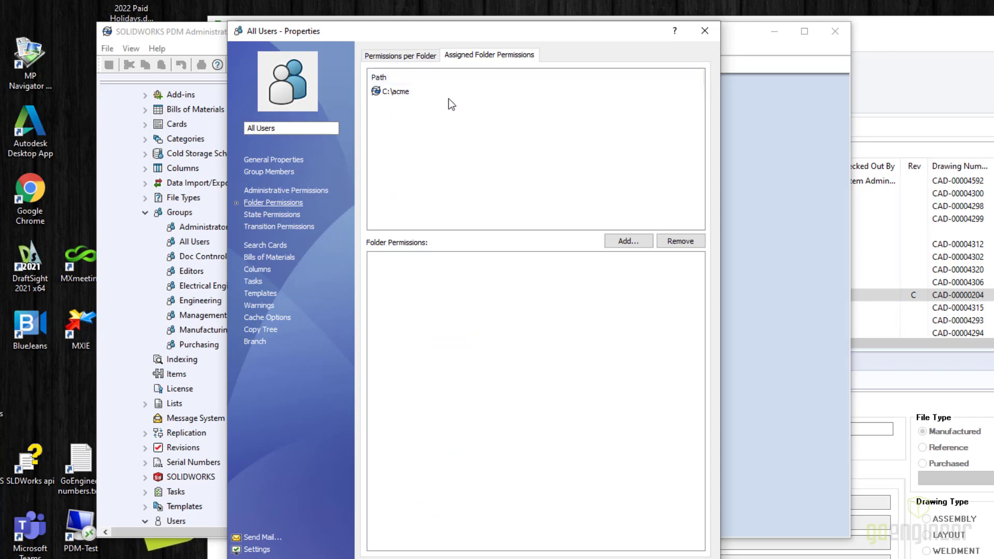
left_click(397, 59)
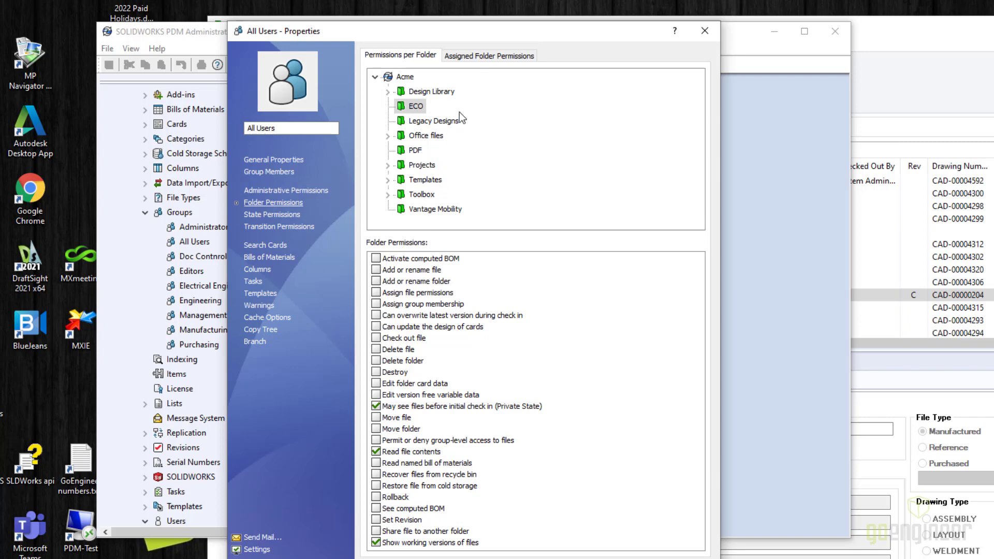
left_click(491, 53)
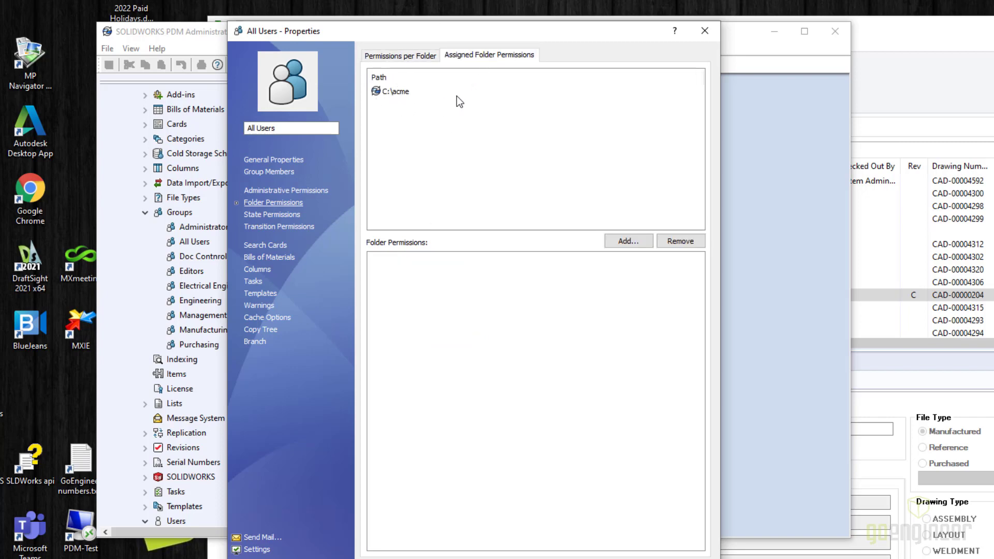
left_click(406, 57)
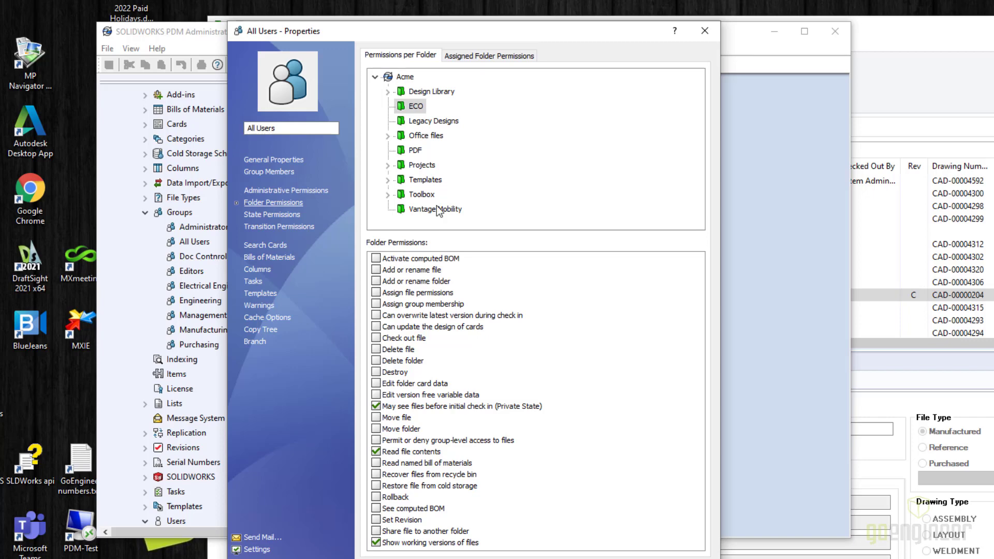
Step: Check the permissions on the Acme root, the ECO folder and the assigned C:\acme path, and close the group properties without changes
left_click(393, 80)
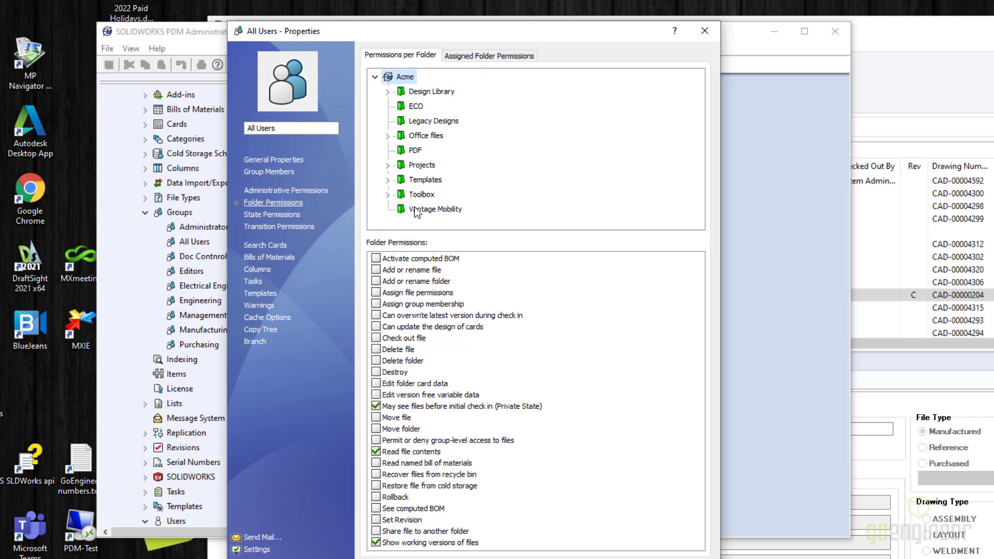
left_click(415, 108)
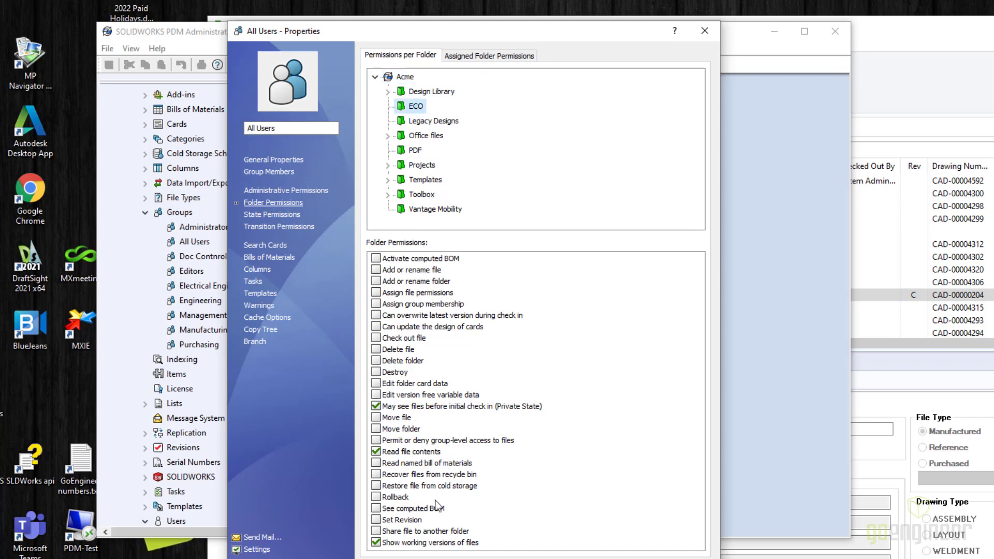
left_click(493, 54)
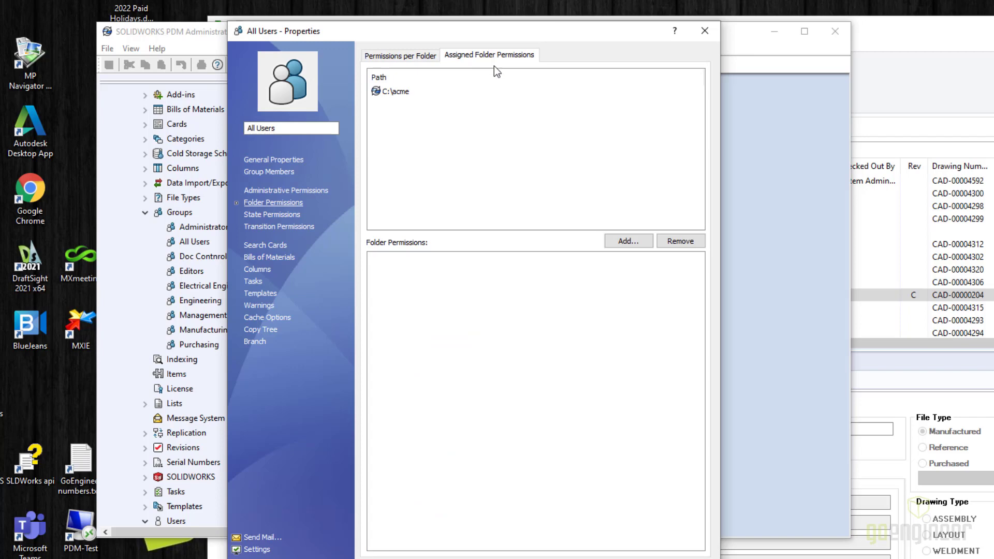
left_click(397, 92)
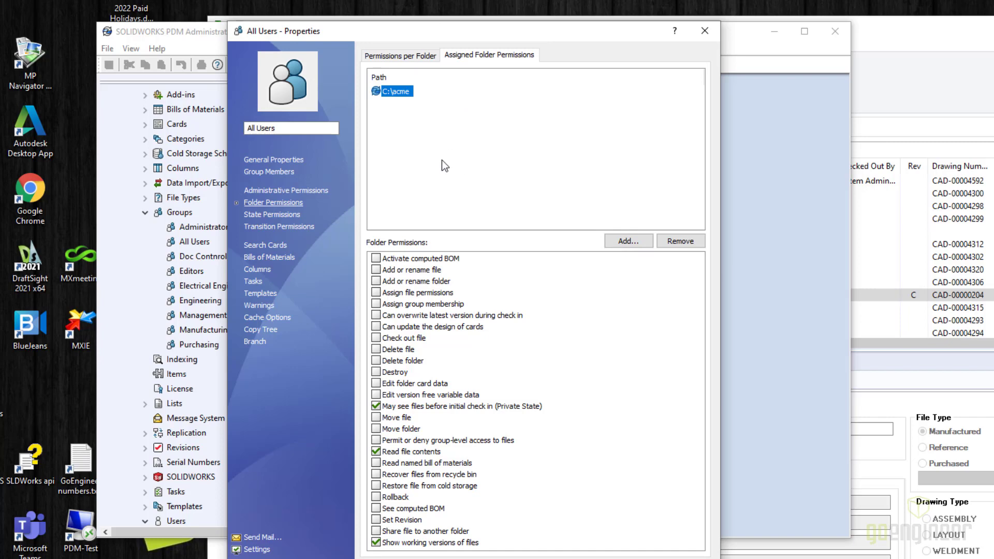
left_click(415, 55)
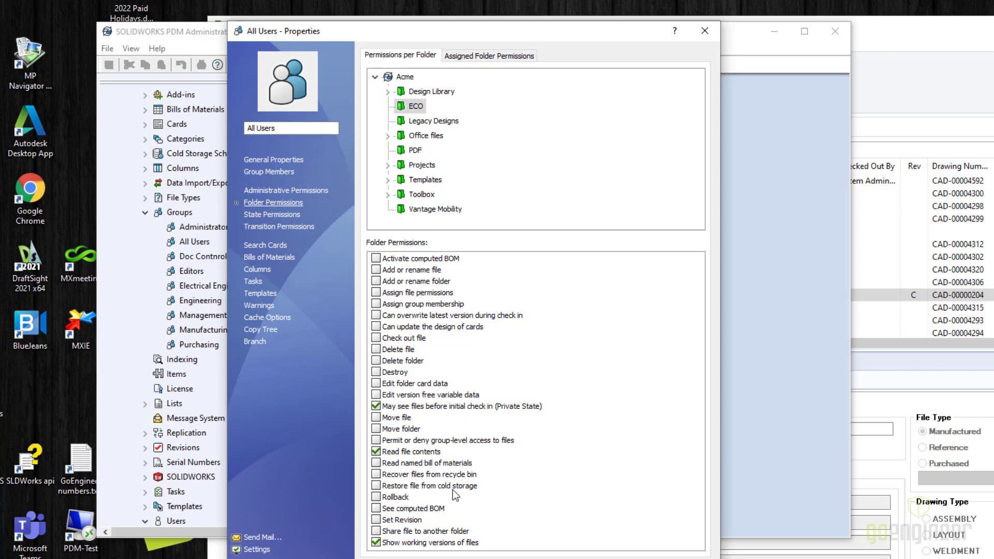
key("Escape")
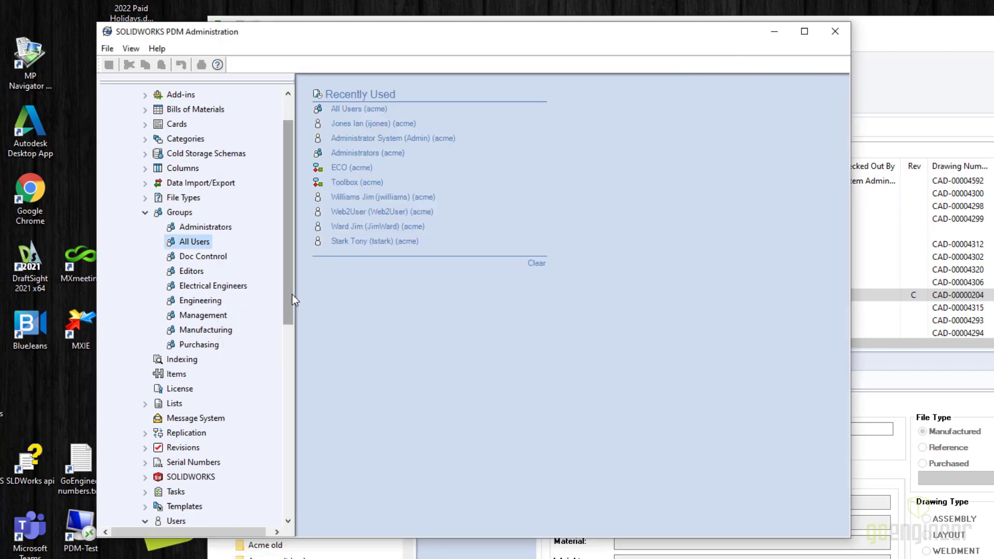
Step: Open the properties of the fourth user under Users and display that user's folder permissions for the Acme root
left_click_drag(292, 294, 296, 427)
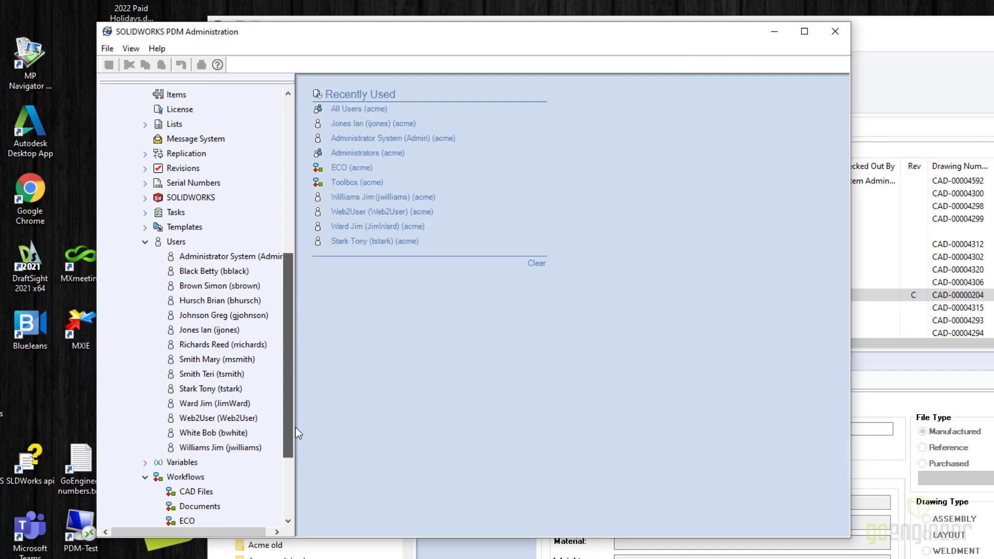
double_click(213, 301)
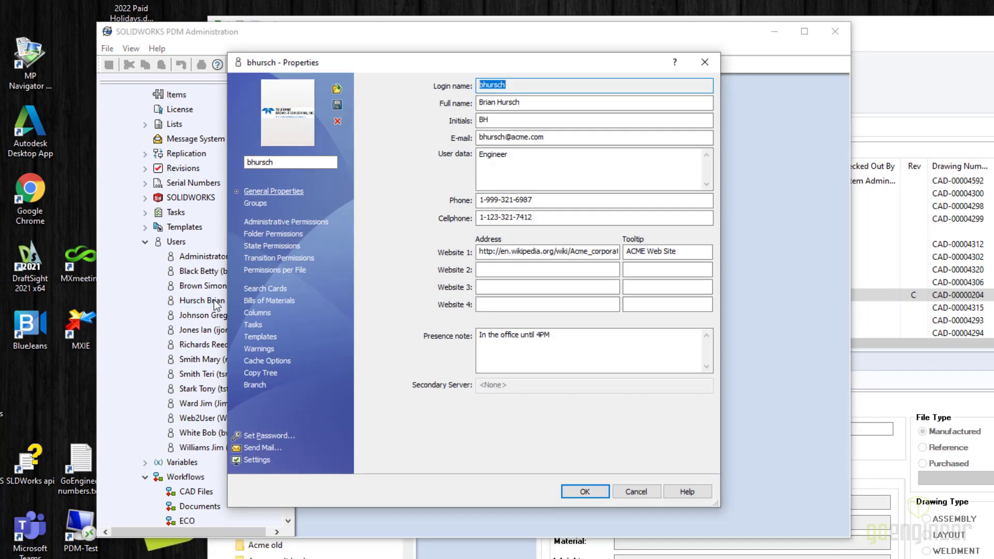
left_click(265, 234)
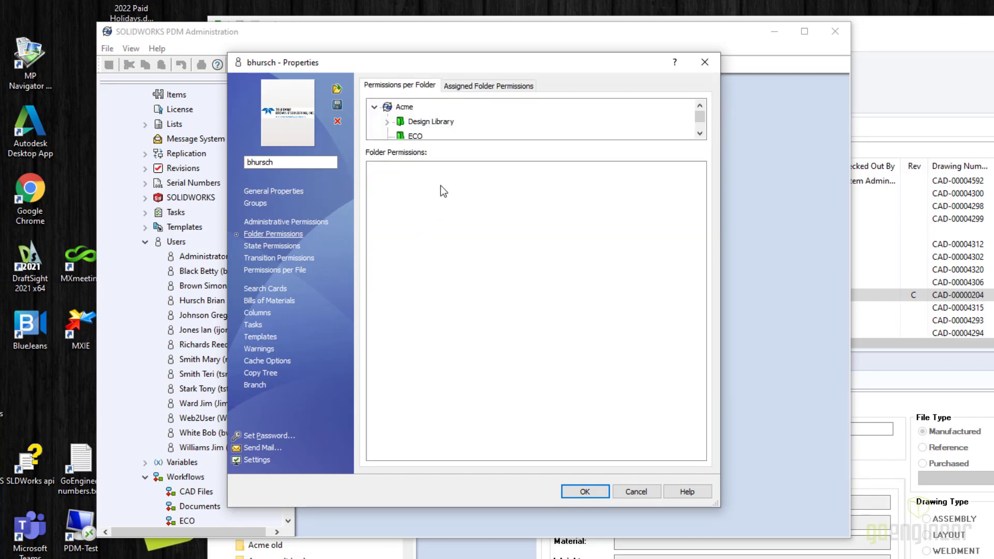
left_click(404, 107)
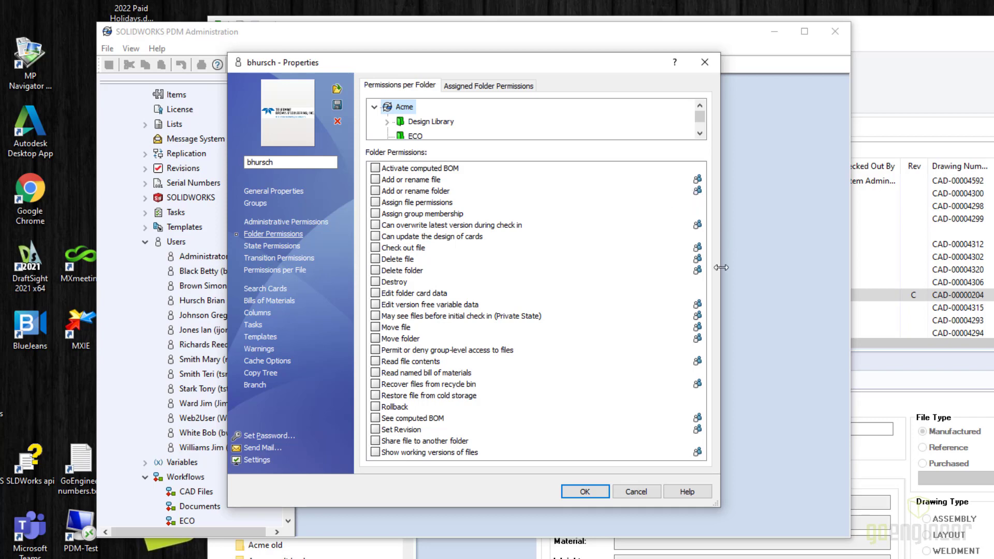
Step: Open the help page on permissions per folder and read through the folder permission descriptions
left_click(688, 491)
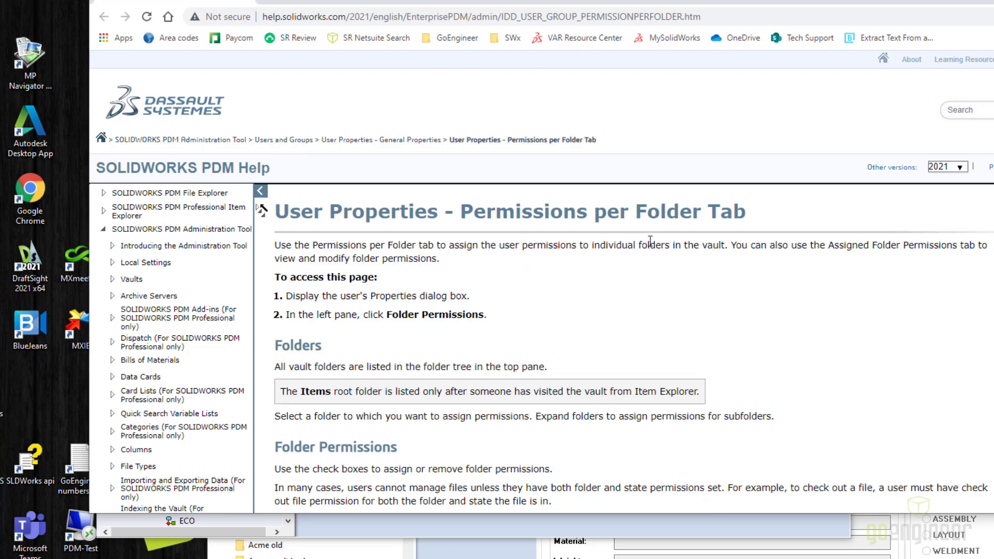
scroll(606, 362, "down", 5)
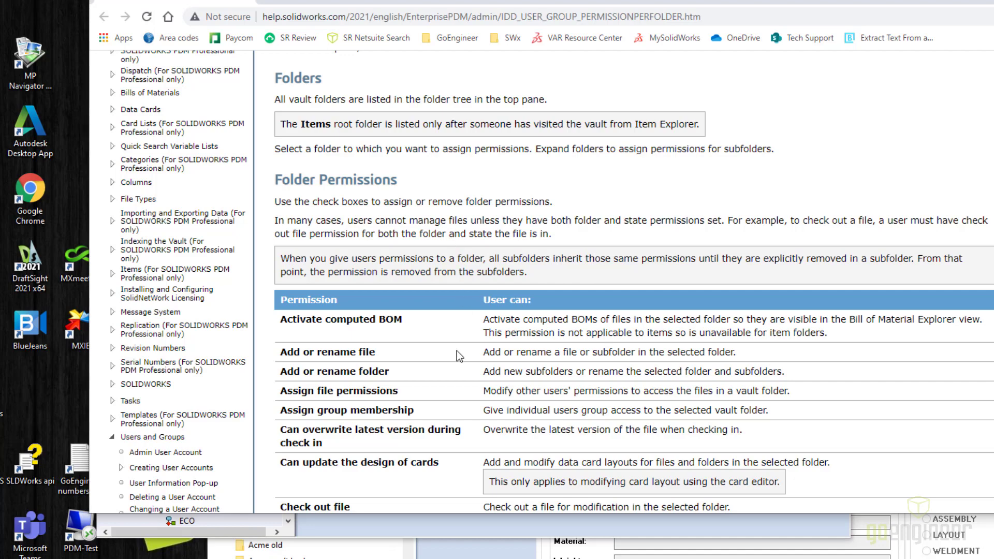
scroll(460, 349, "down", 3)
scroll(463, 344, "down", 4)
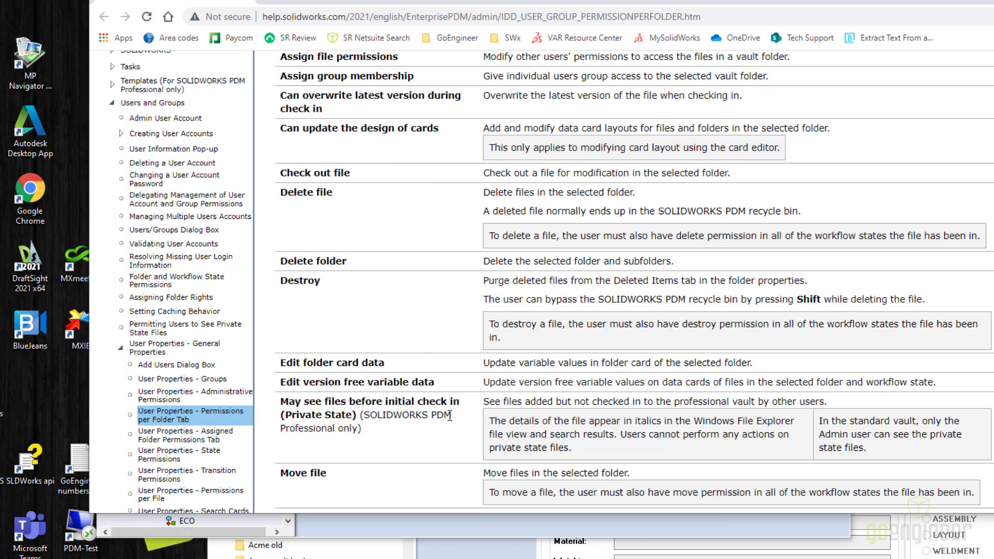
scroll(449, 416, "down", 6)
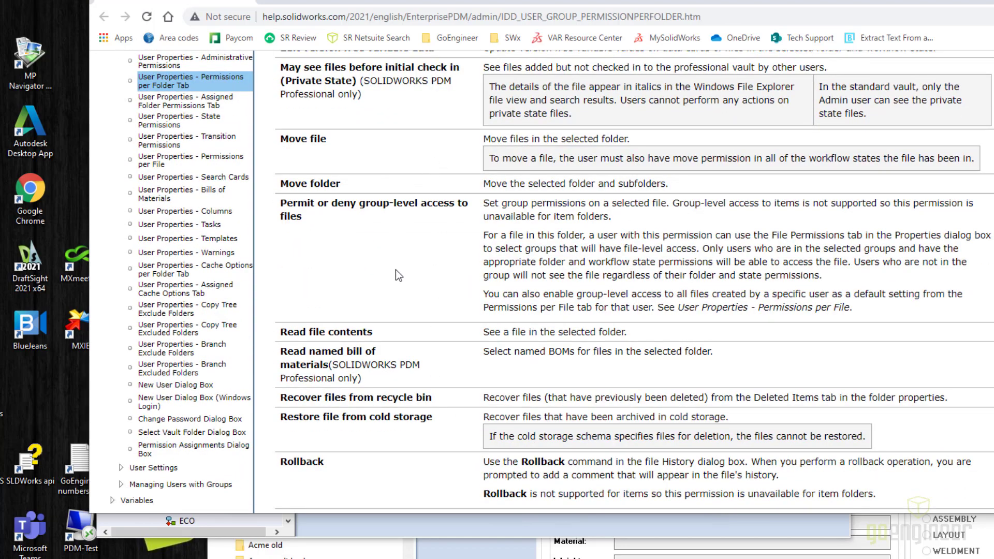
scroll(456, 318, "up", 8)
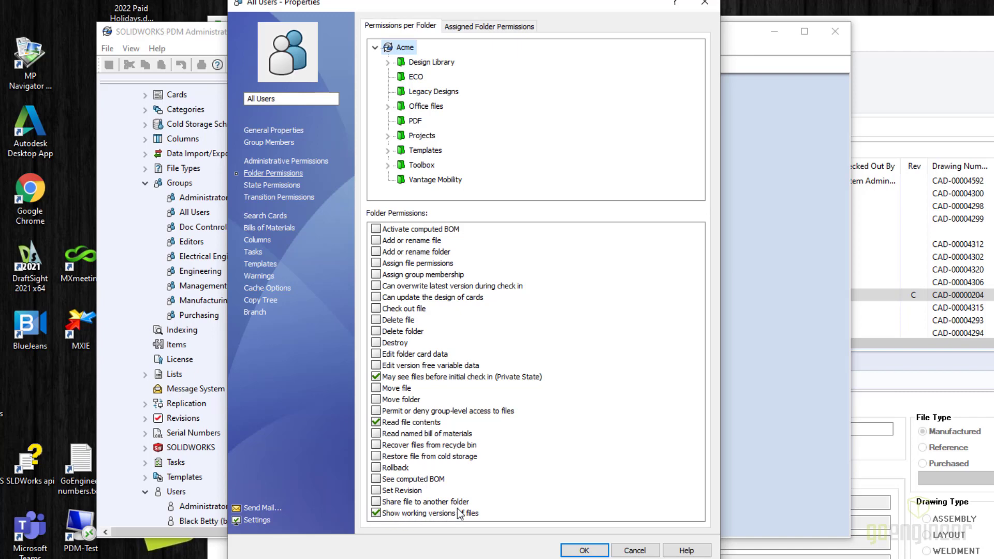
Step: Switch to the CAD Files vault folder and examine the Revision C and Revision A entries in the history of DOC-00000231.SLDPRT
left_click(948, 85)
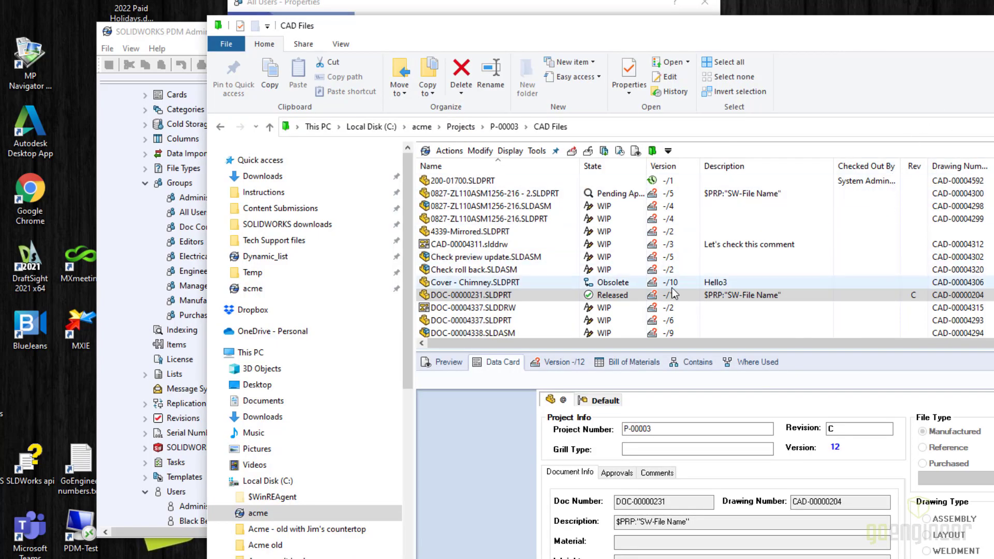
right_click(490, 300)
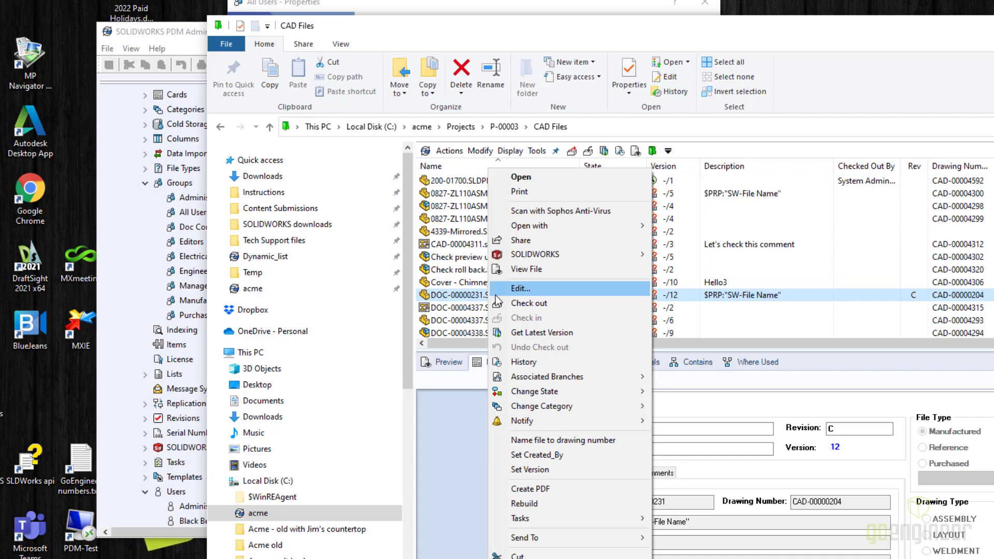
left_click(536, 359)
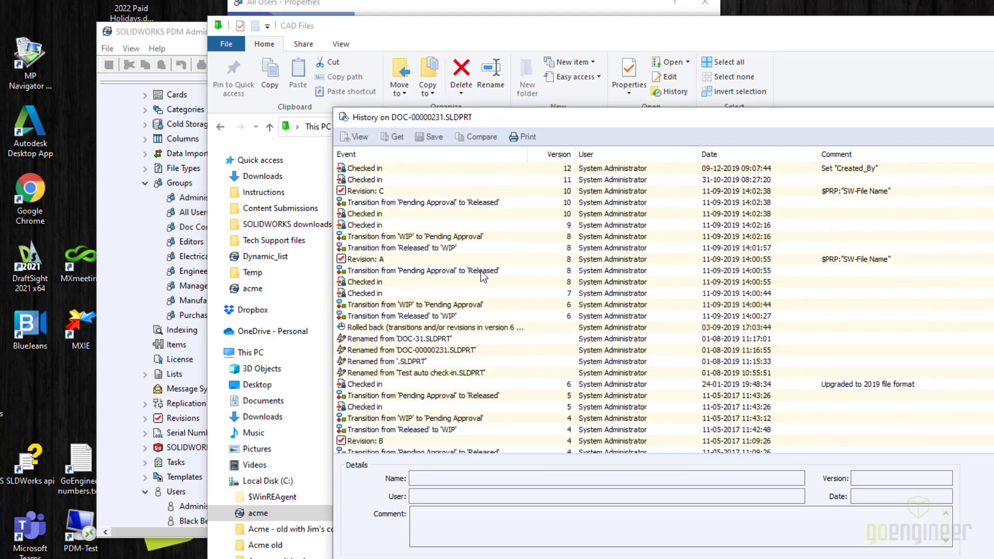
left_click(392, 191)
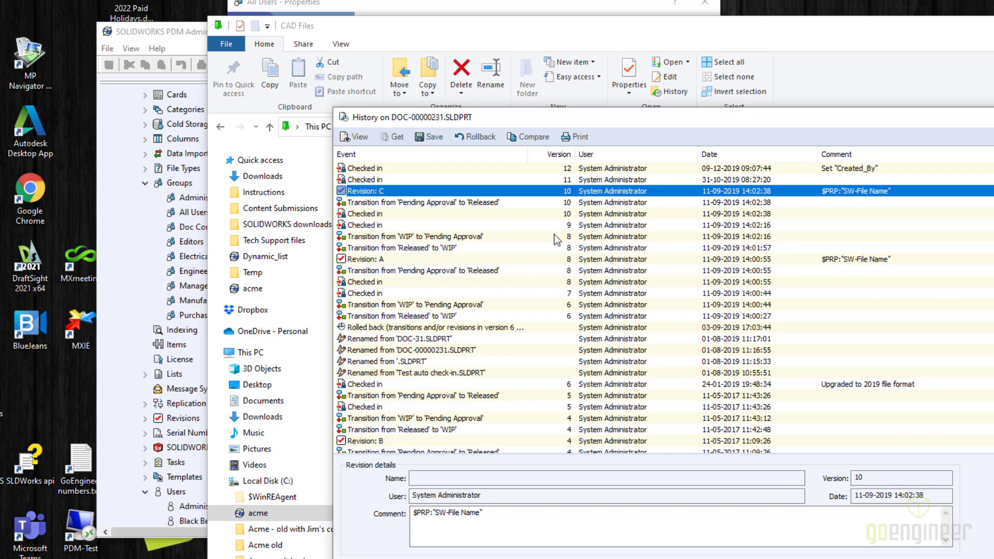
left_click(430, 261)
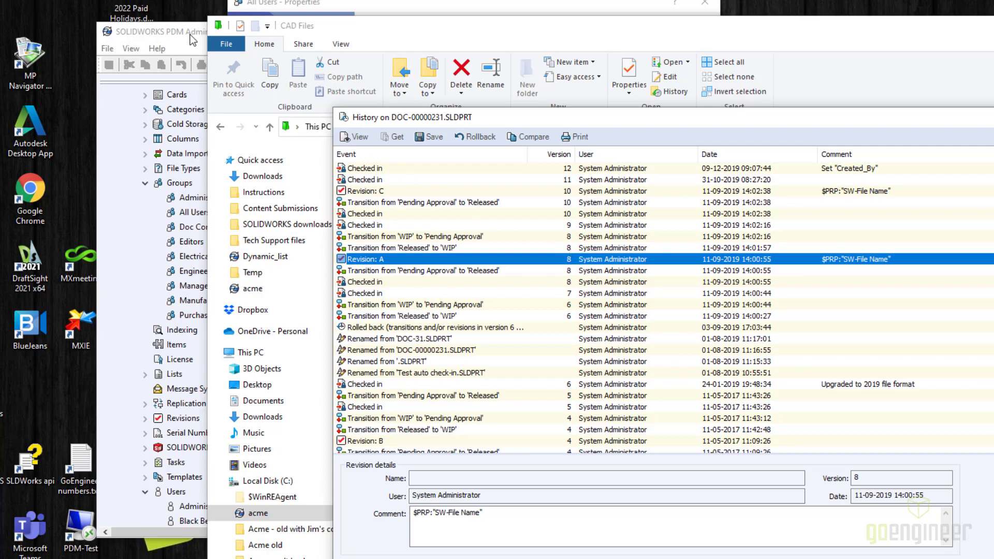
Step: Leave the file history, return to the All Users group properties and display the state permissions for the CAD Files workflow
left_click(370, 5)
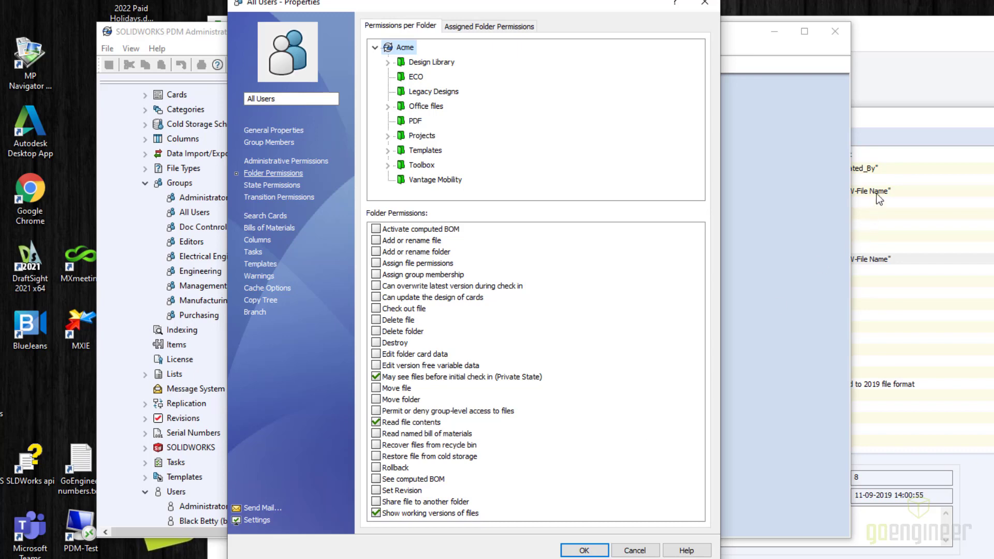
left_click(929, 158)
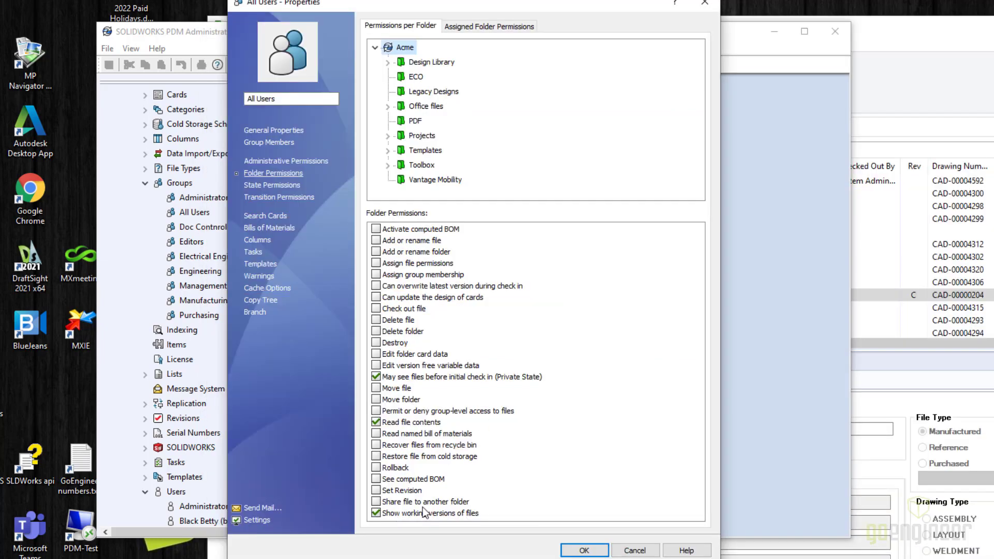
left_click(274, 186)
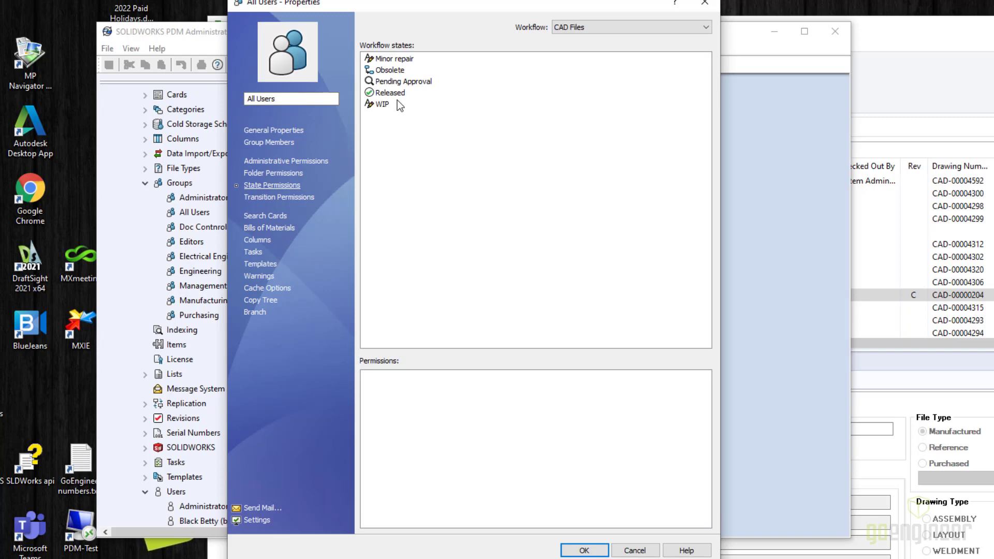
Step: Close the All Users group properties without changes and open the CAD Files workflow diagram
left_click(634, 550)
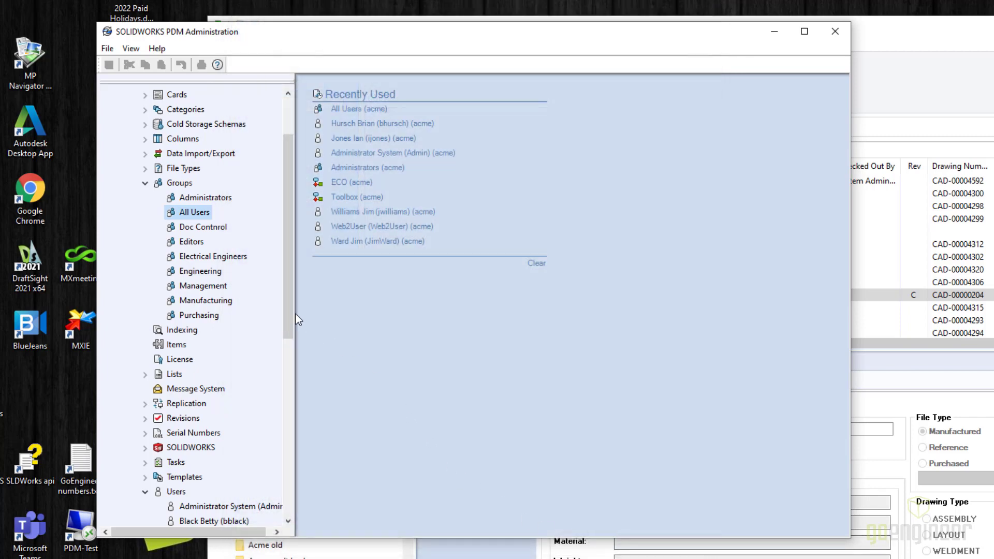
left_click_drag(292, 315, 299, 365)
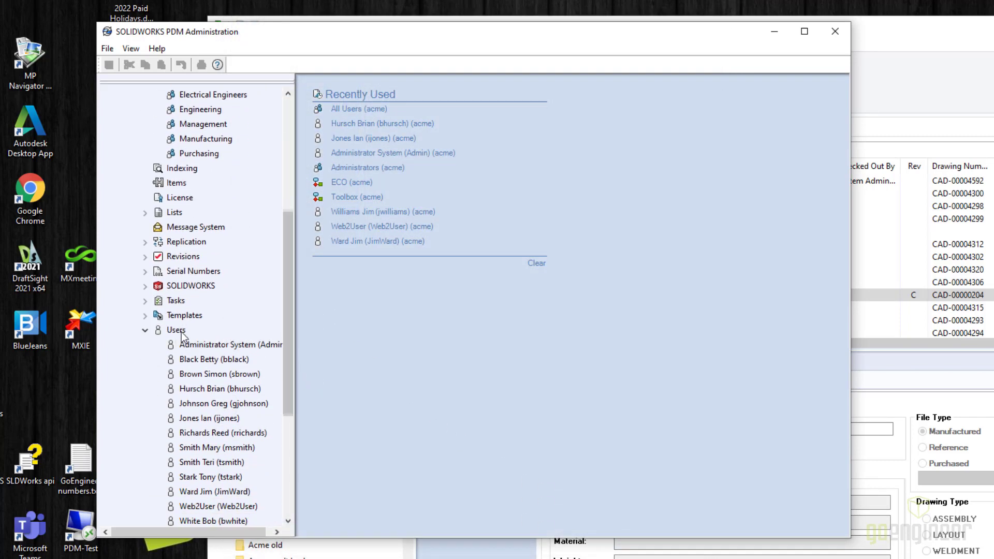
left_click(146, 331)
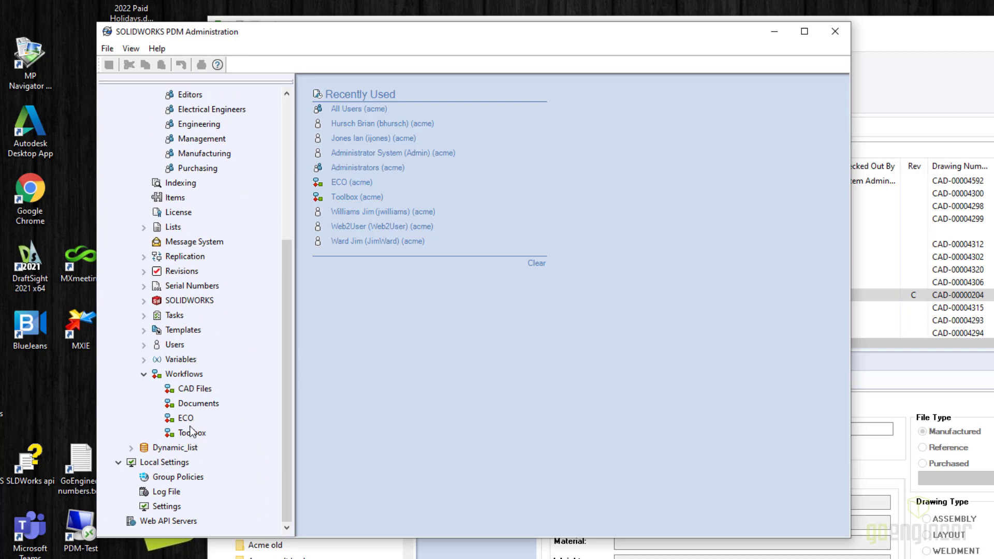
double_click(195, 390)
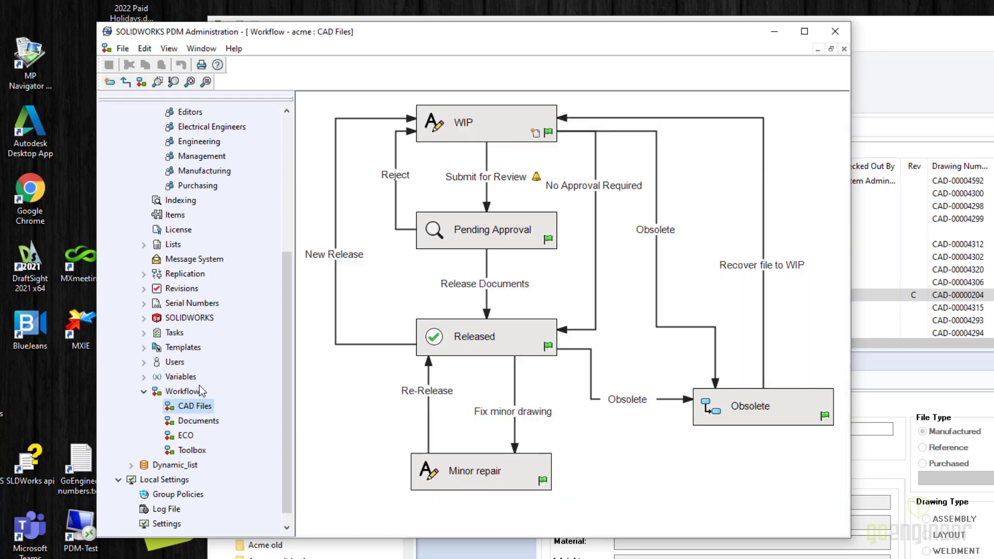
Step: Examine the WIP, Pending Approval and Minor repair states and the Submit for Review transition in the CAD Files workflow
left_click(334, 254)
left_click(481, 175)
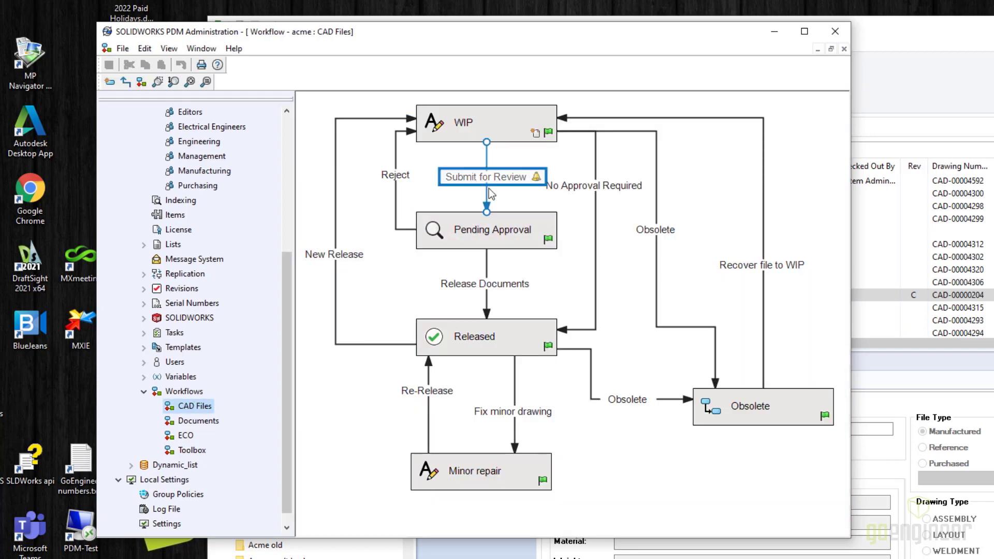
left_click(468, 133)
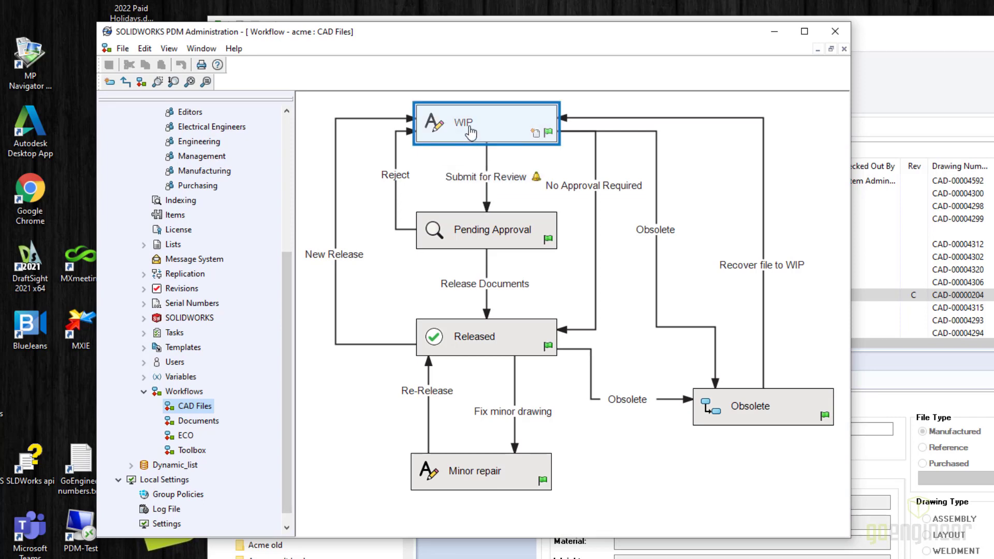
left_click(480, 175)
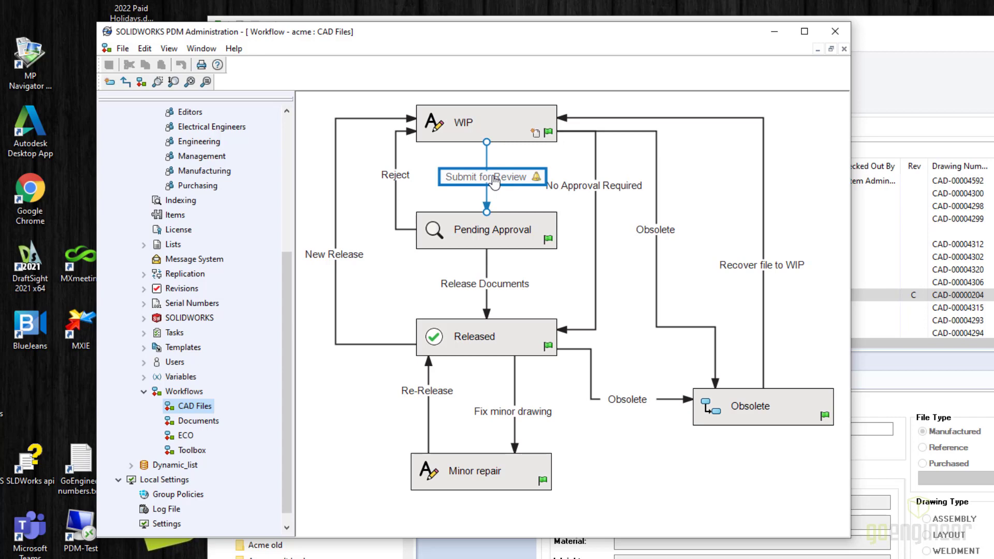
left_click(471, 132)
left_click(484, 163)
left_click(465, 226)
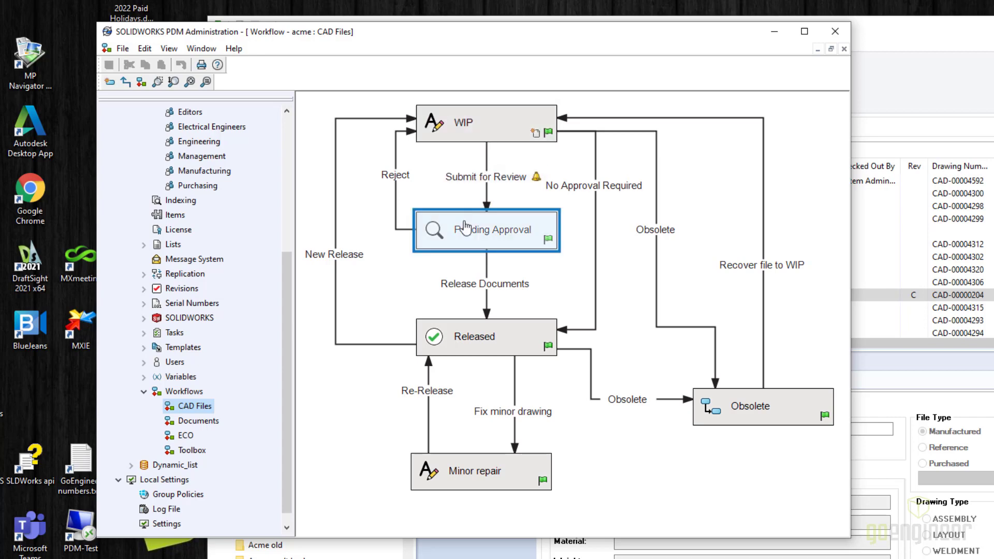
left_click(486, 199)
left_click(487, 138)
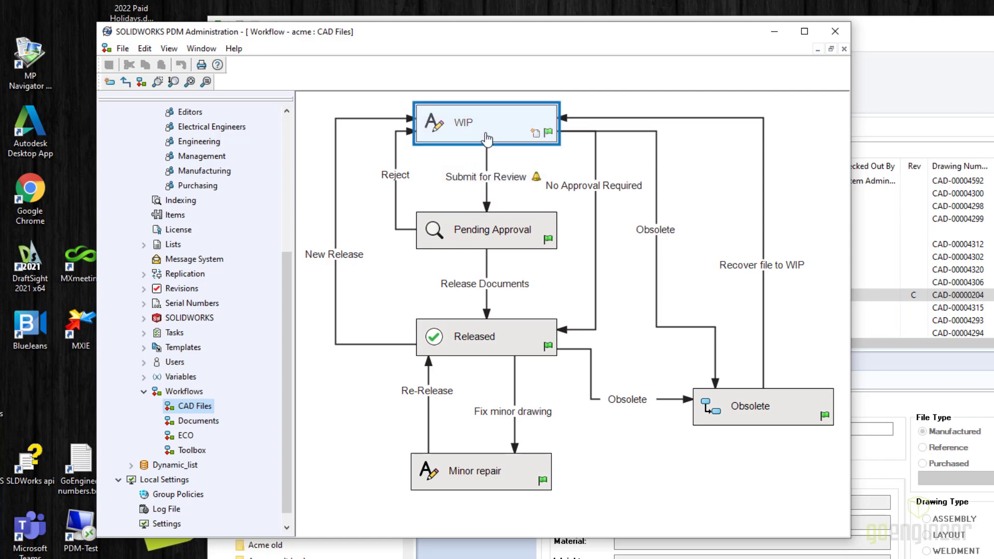
left_click(486, 165)
left_click(483, 230)
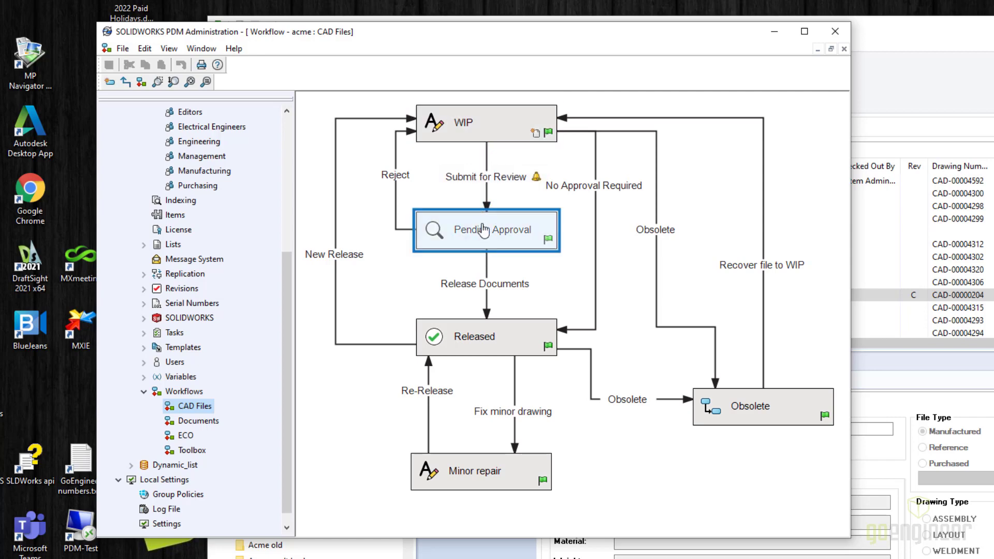
left_click(486, 205)
left_click(484, 132)
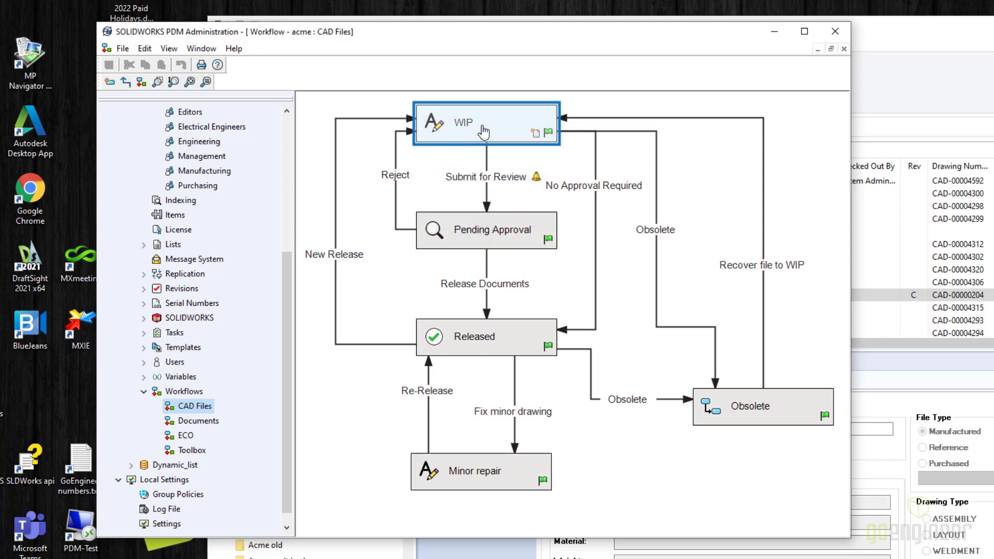
left_click(482, 181)
left_click(489, 212)
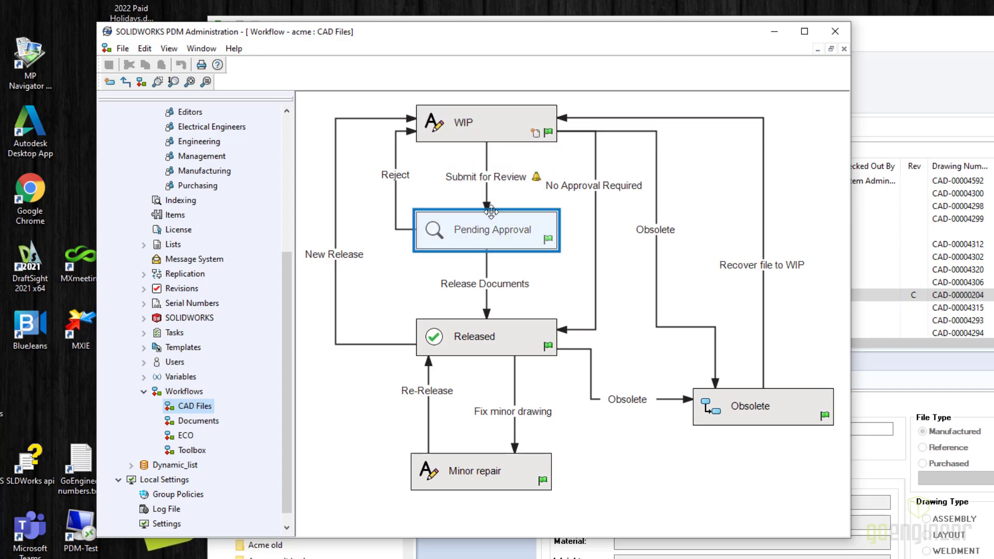
left_click(485, 136)
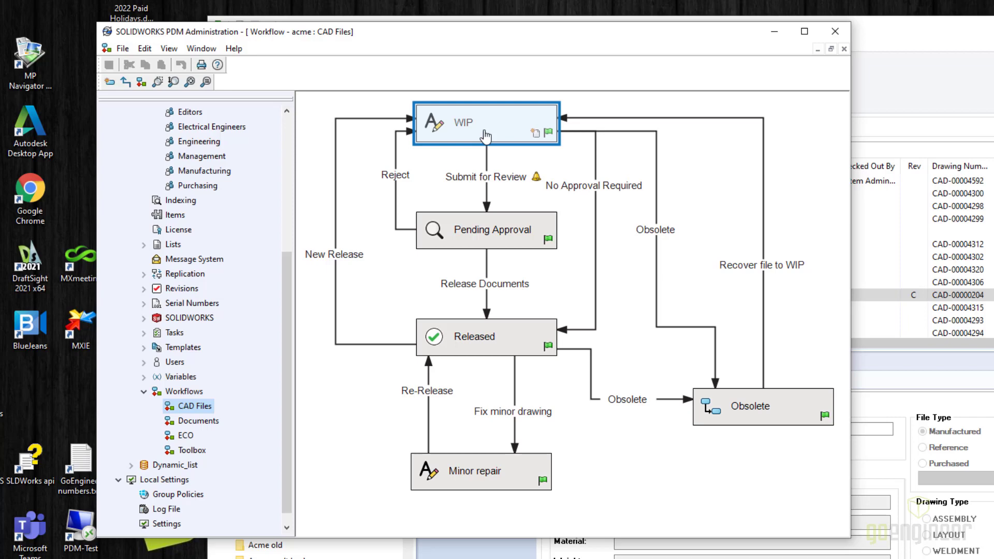
left_click(486, 181)
left_click(482, 484)
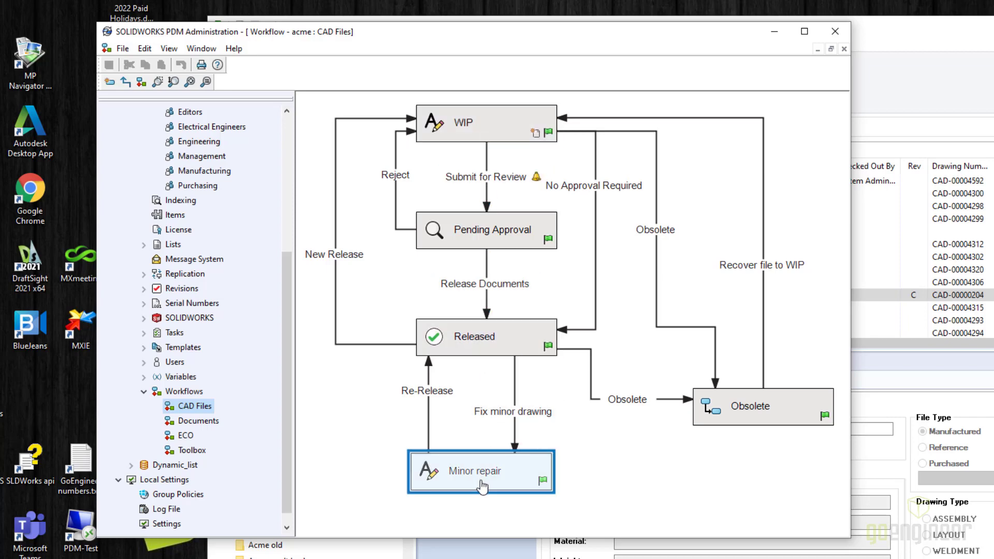
Step: Open the properties of the WIP state and display the All Users group's permissions
left_click(490, 129)
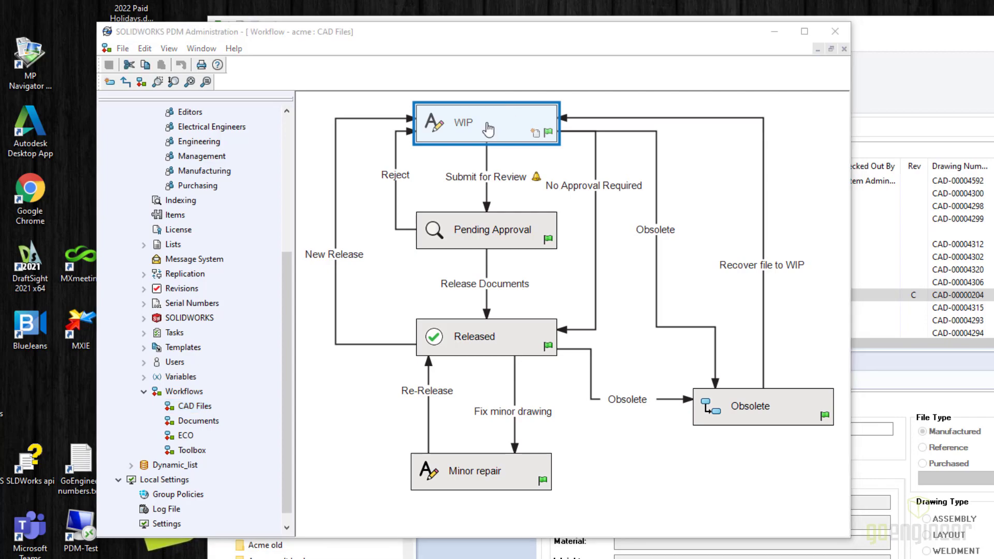
double_click(489, 129)
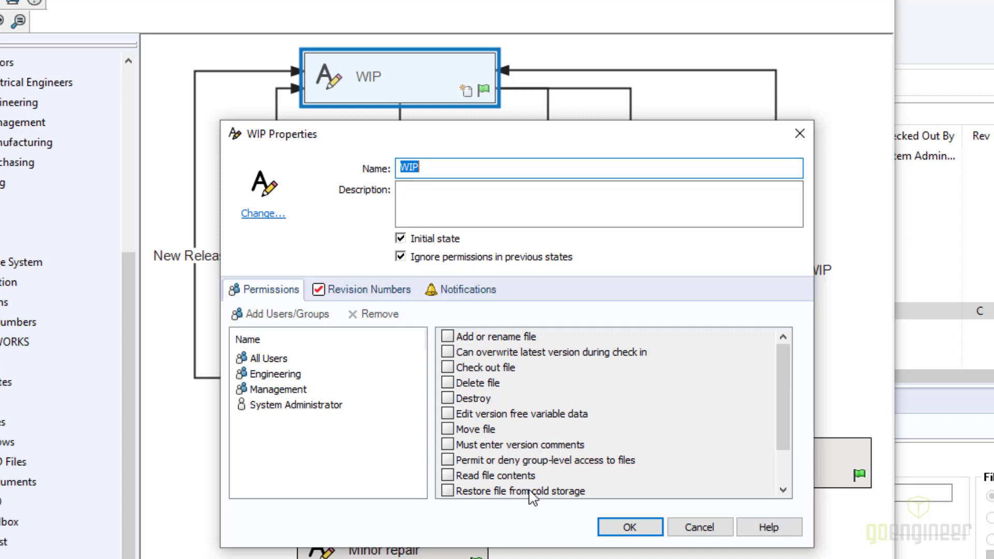
left_click(267, 360)
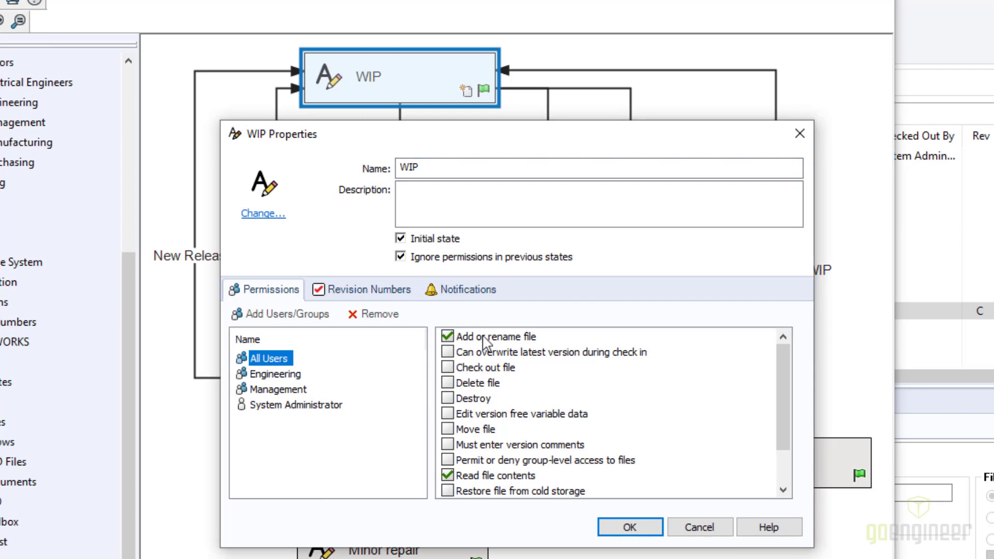
Step: Add the Editors group to the WIP state's permission list and remove it again
left_click(304, 318)
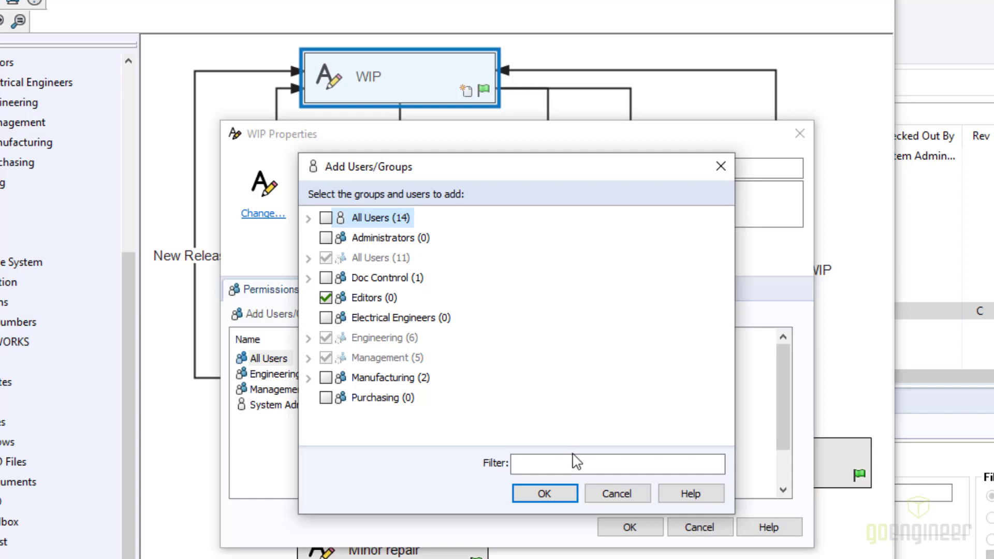
left_click(547, 495)
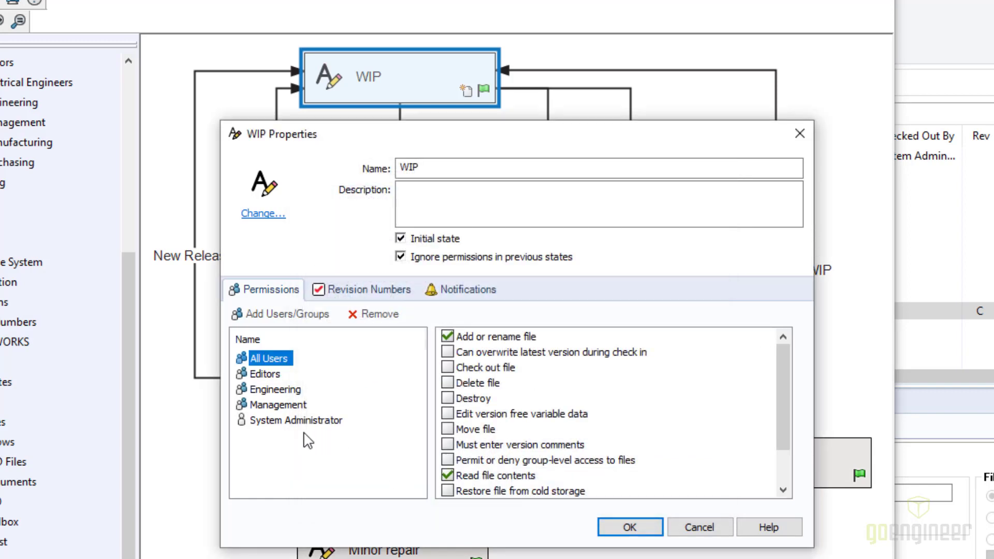
left_click(261, 374)
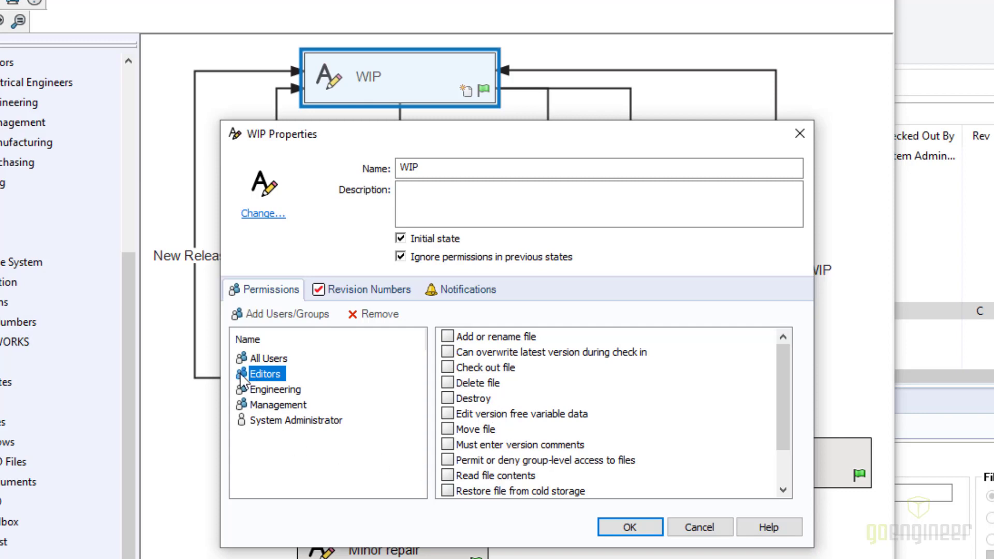
left_click(355, 317)
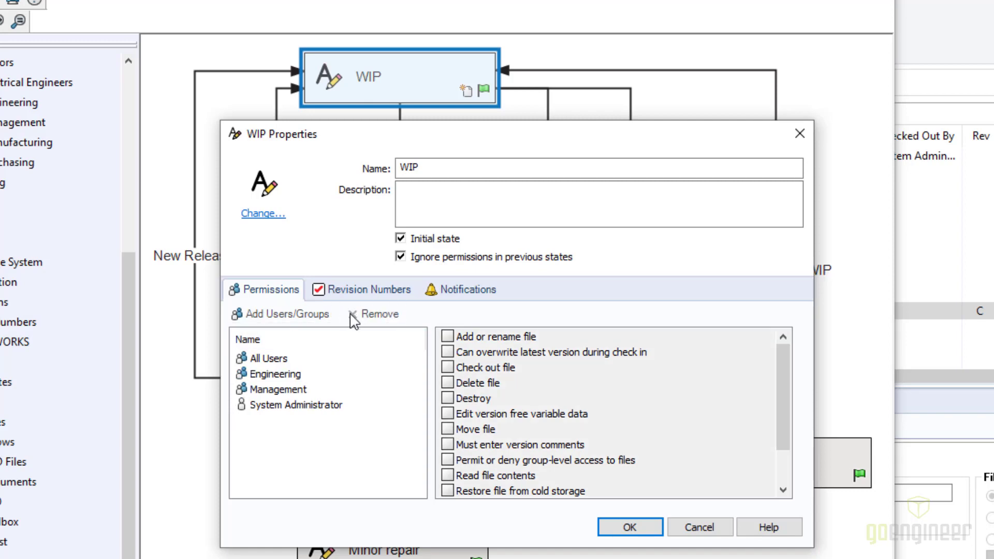
Step: Review the WIP state permissions of All Users and Engineering through the full list, and display those of System Administrator
left_click(271, 359)
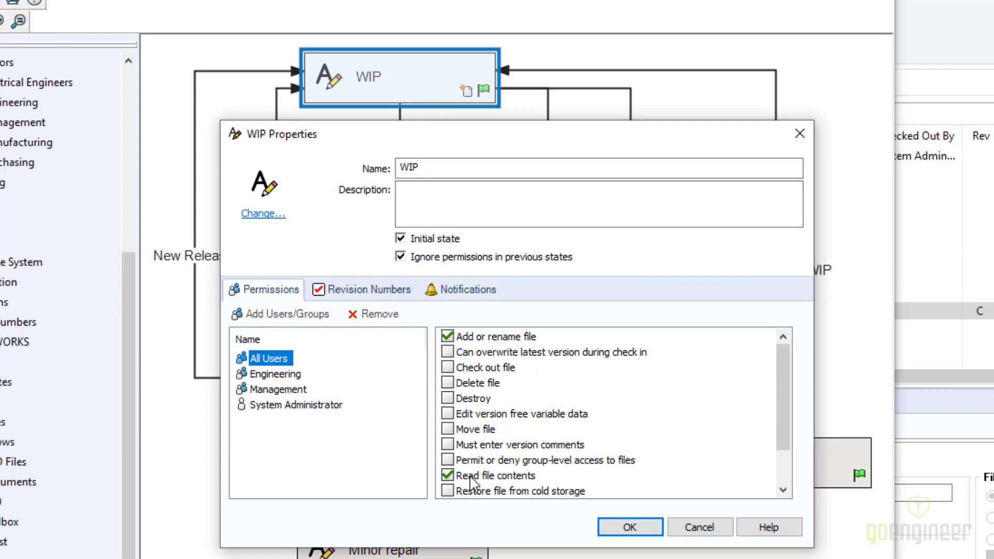
left_click_drag(790, 431, 788, 492)
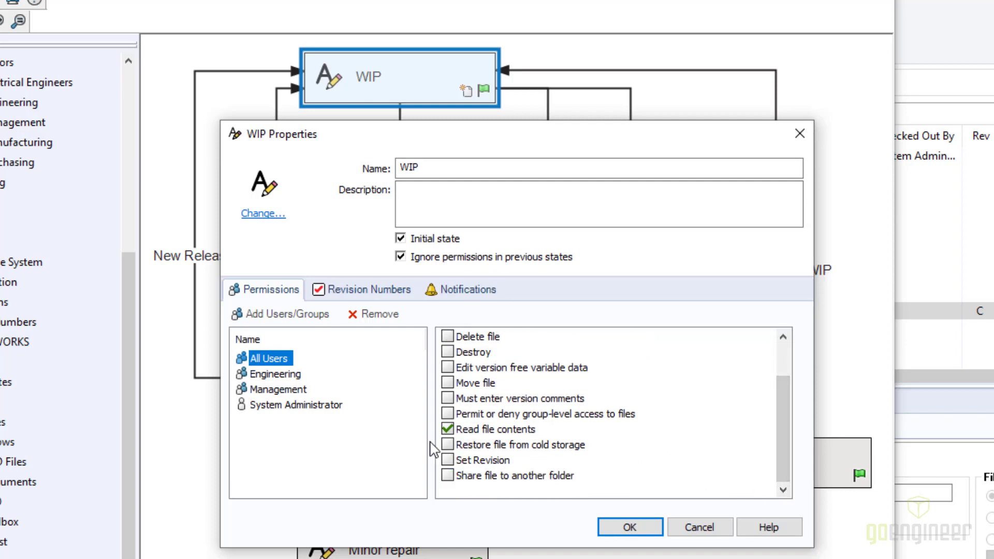
left_click(276, 374)
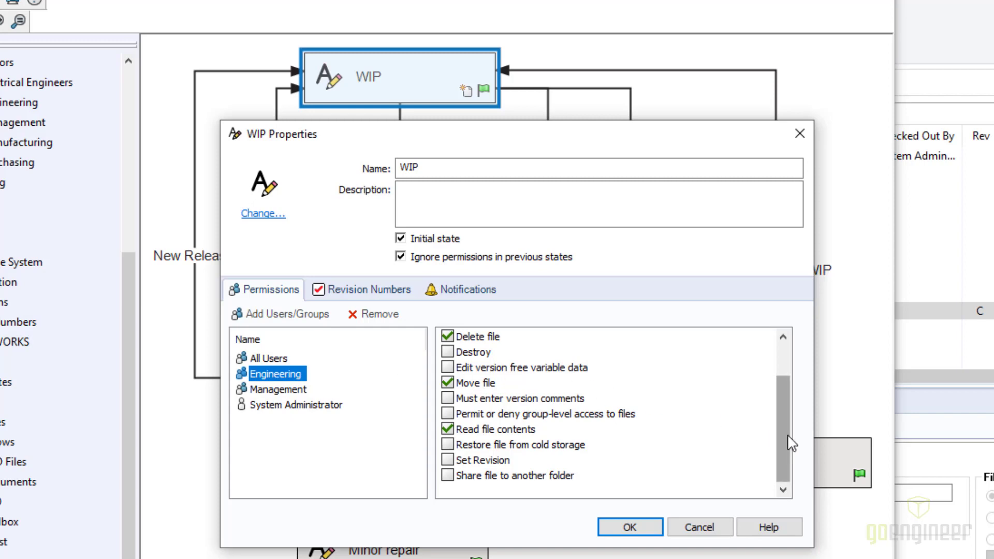
left_click_drag(776, 444, 778, 331)
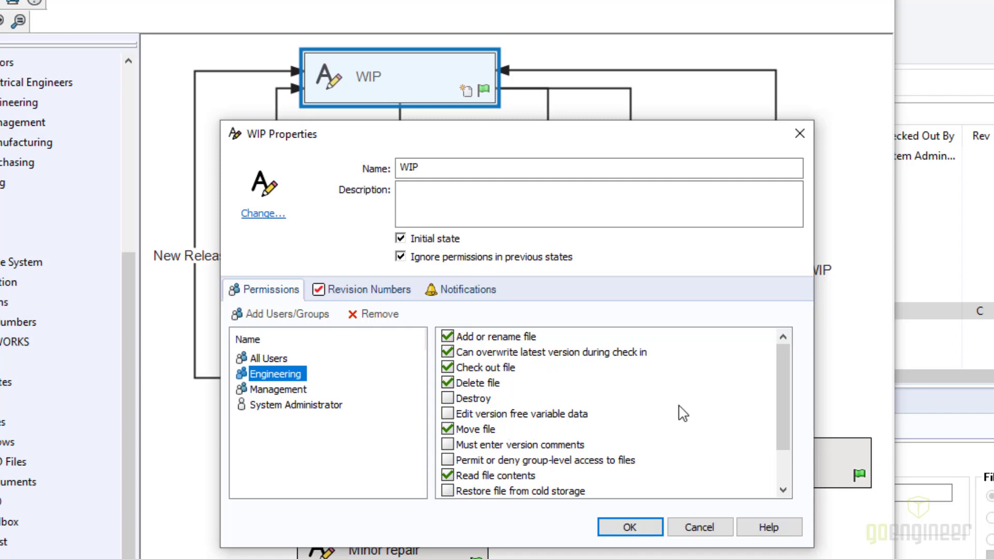
left_click_drag(781, 414, 789, 481)
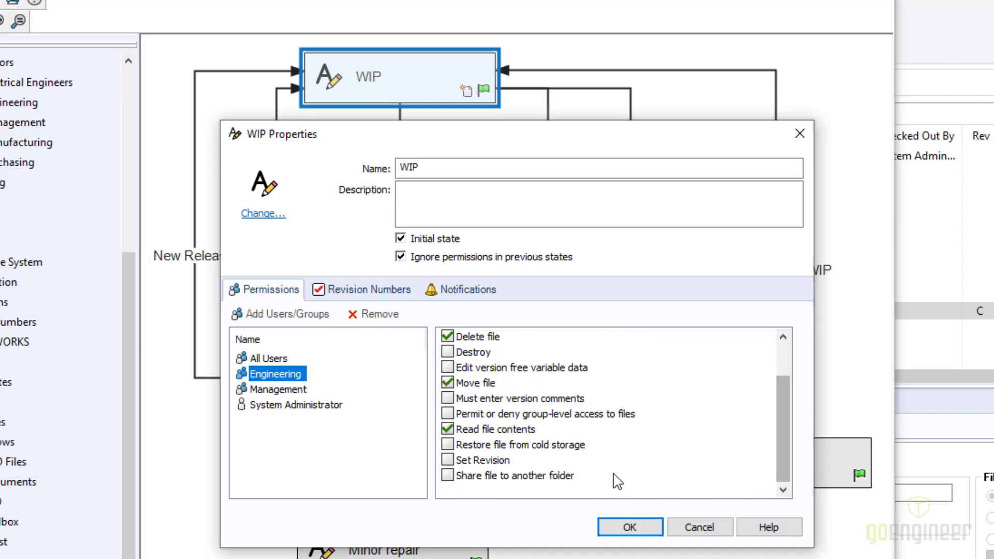
left_click(258, 409)
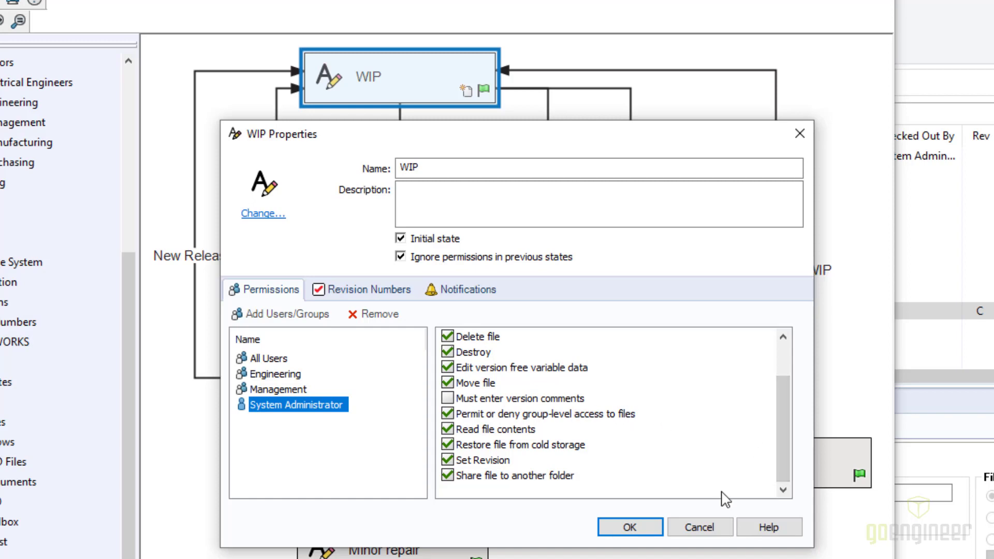
Step: Open the help page on the State Properties dialog box and read through the state permission descriptions
left_click(764, 527)
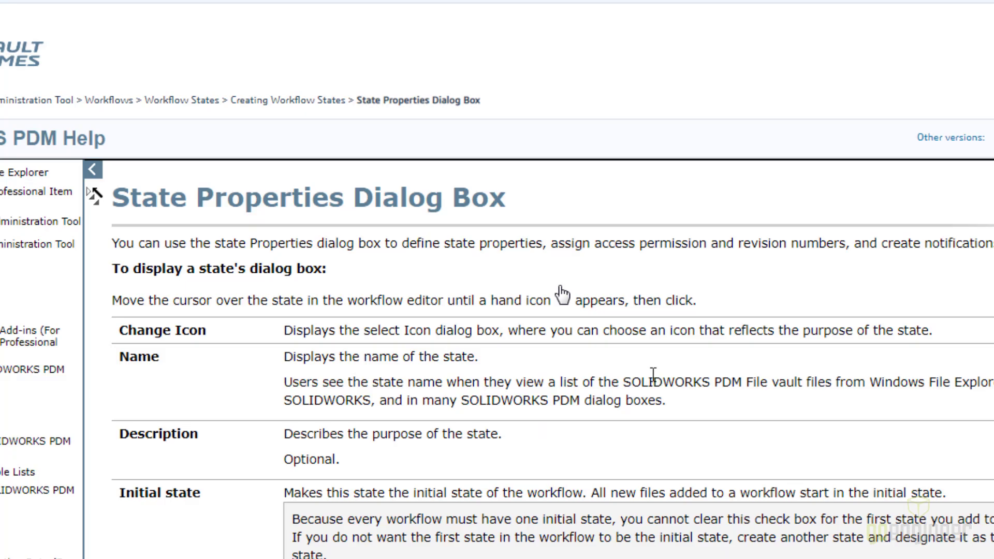
scroll(668, 401, "down", 3)
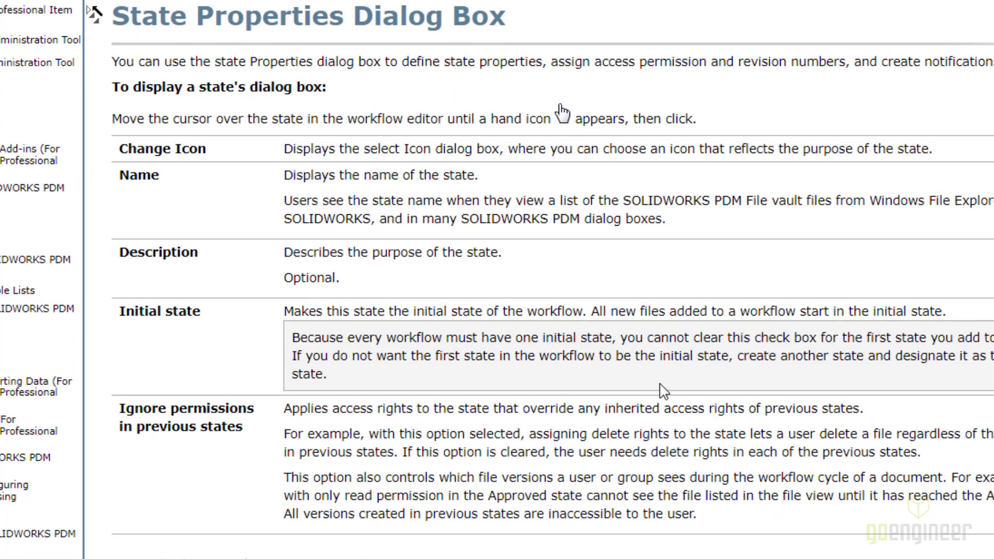
scroll(578, 311, "down", 6)
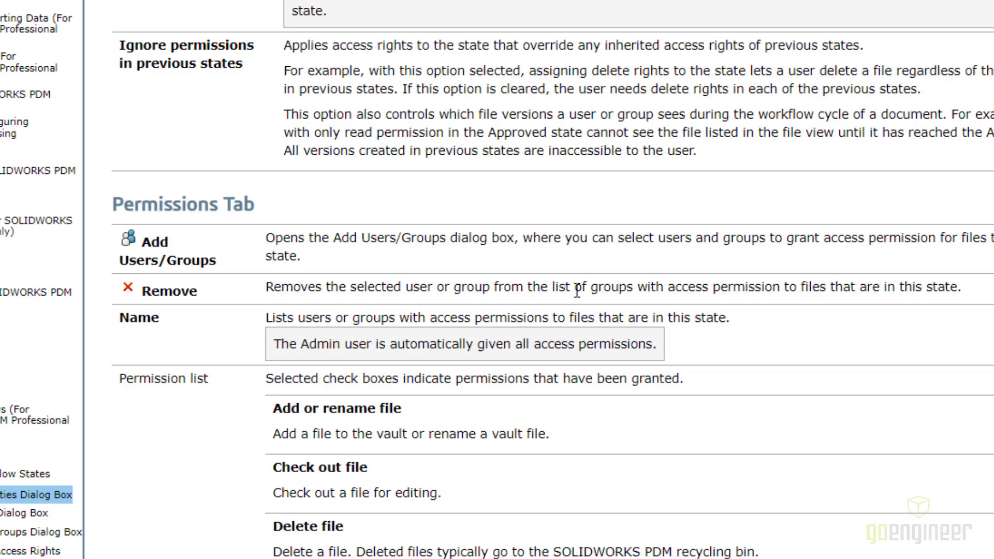
scroll(575, 287, "down", 5)
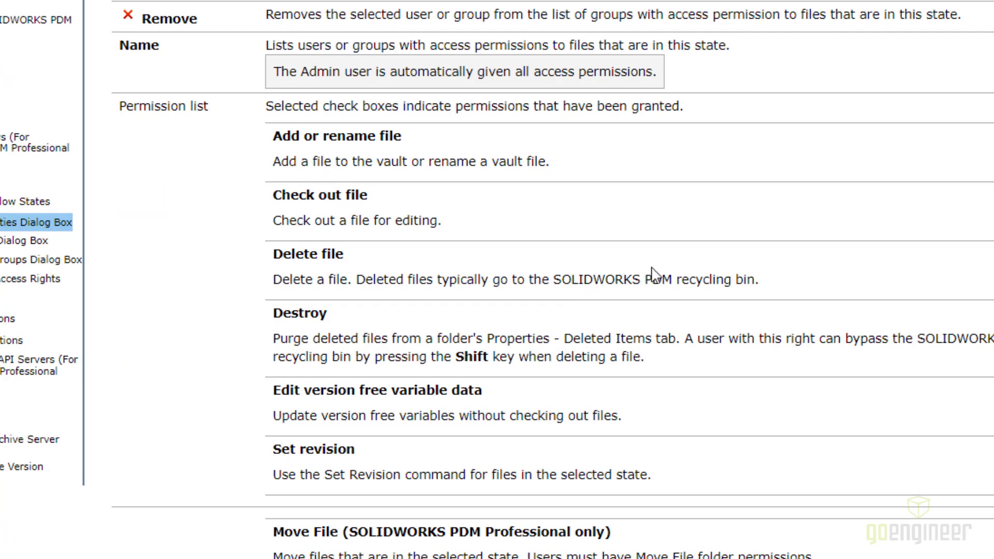
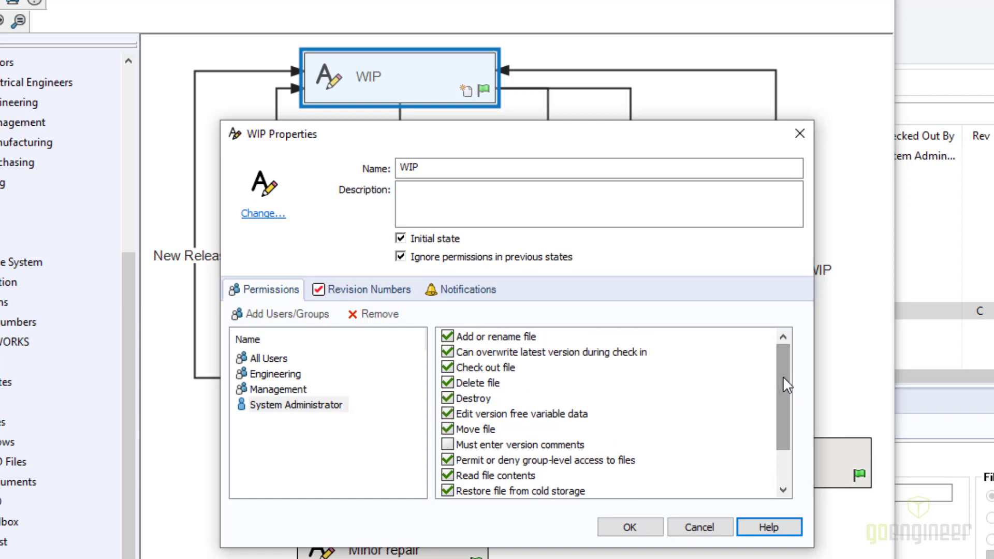
Step: Examine the Engineering group's complete permission list for the WIP state and close the state properties
left_click(286, 375)
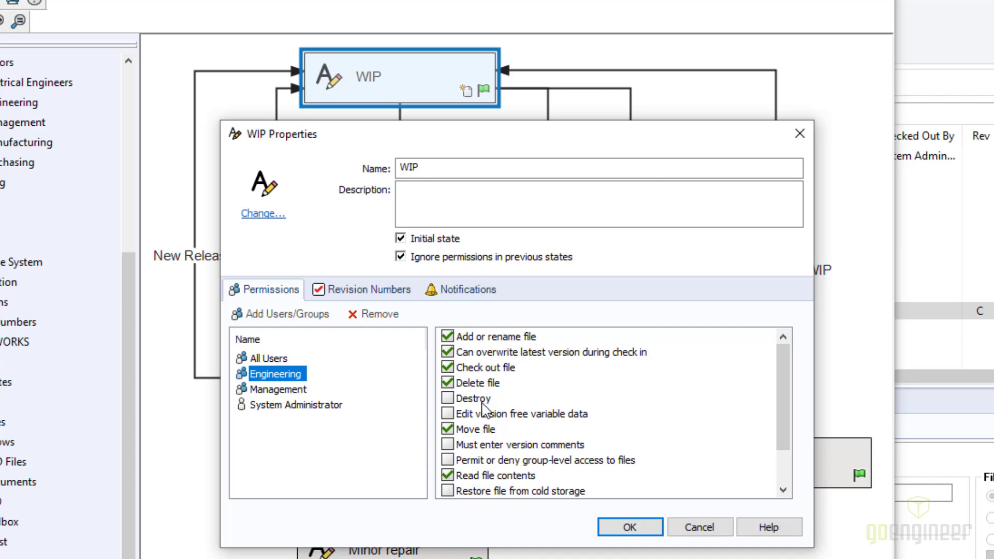
scroll(554, 401, "down", 1)
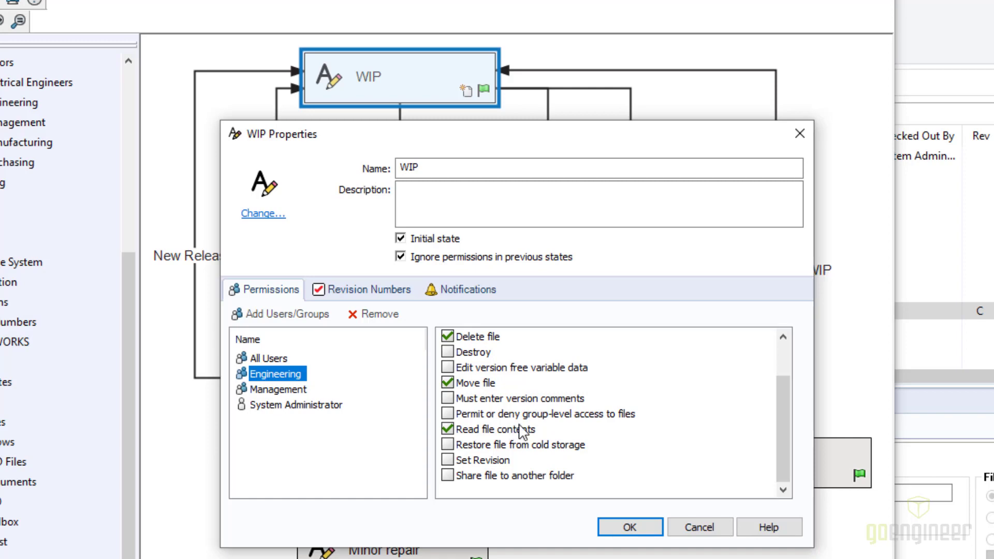
left_click(644, 528)
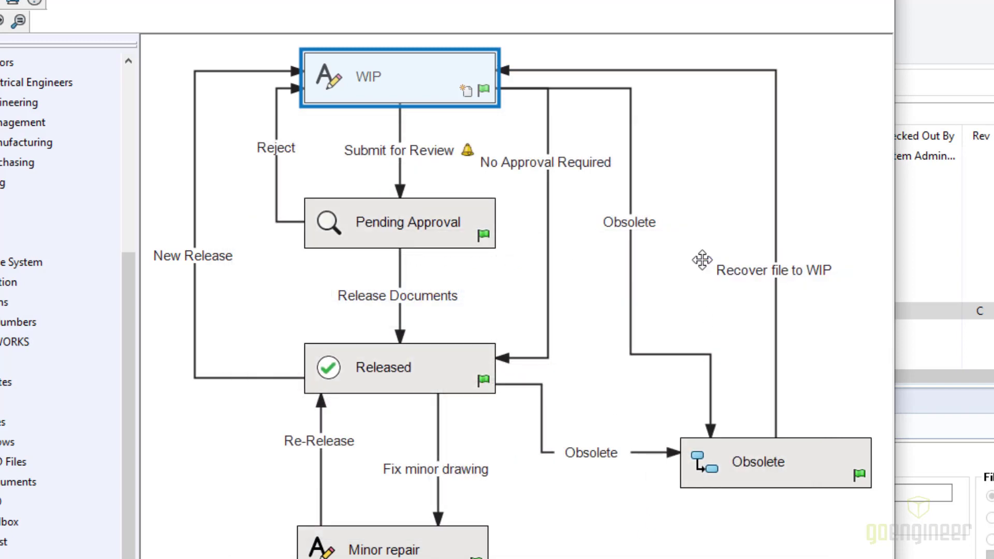
Step: Review System Administrator's permissions on the Submit for Review transition from WIP to Pending Approval, and close its properties without changes
left_click(456, 440)
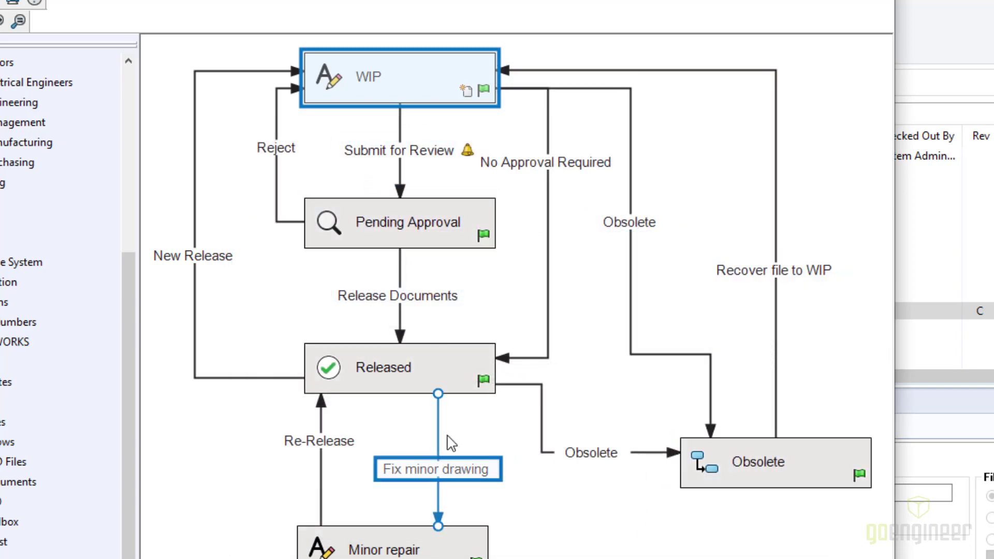
left_click(413, 161)
double_click(413, 161)
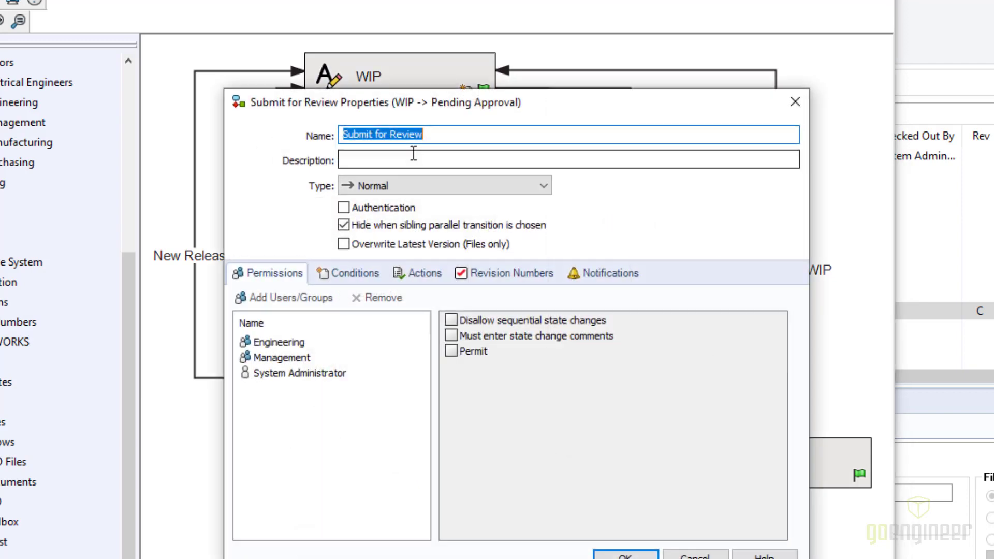
left_click(290, 377)
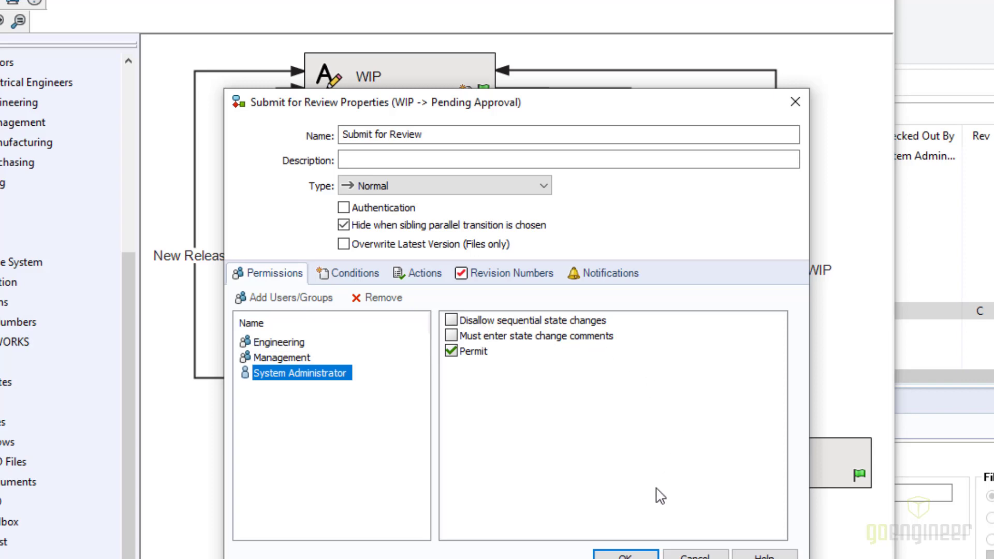
left_click(691, 556)
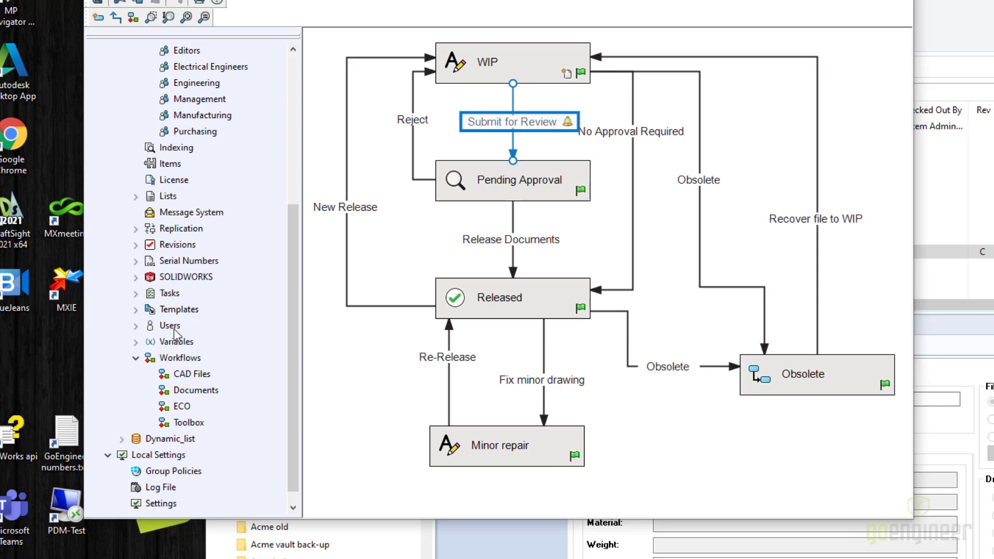
Step: View the Engineering group's Adding Files settings and close them without changes
right_click(210, 86)
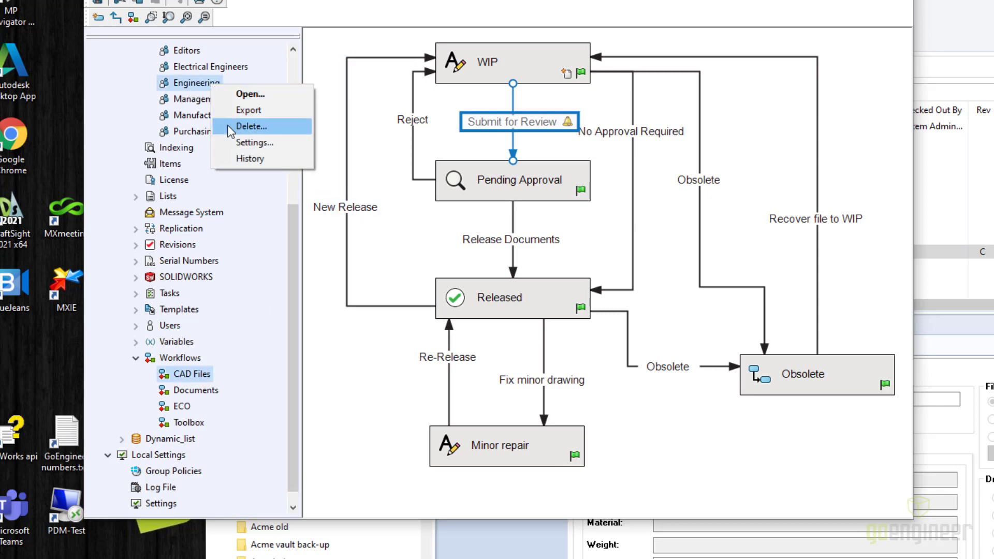
left_click(232, 143)
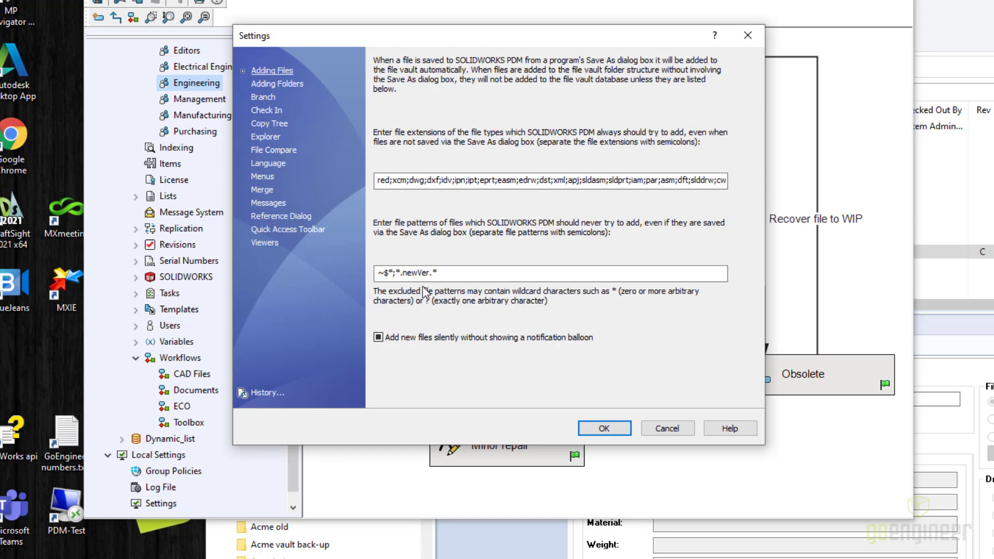
left_click(667, 428)
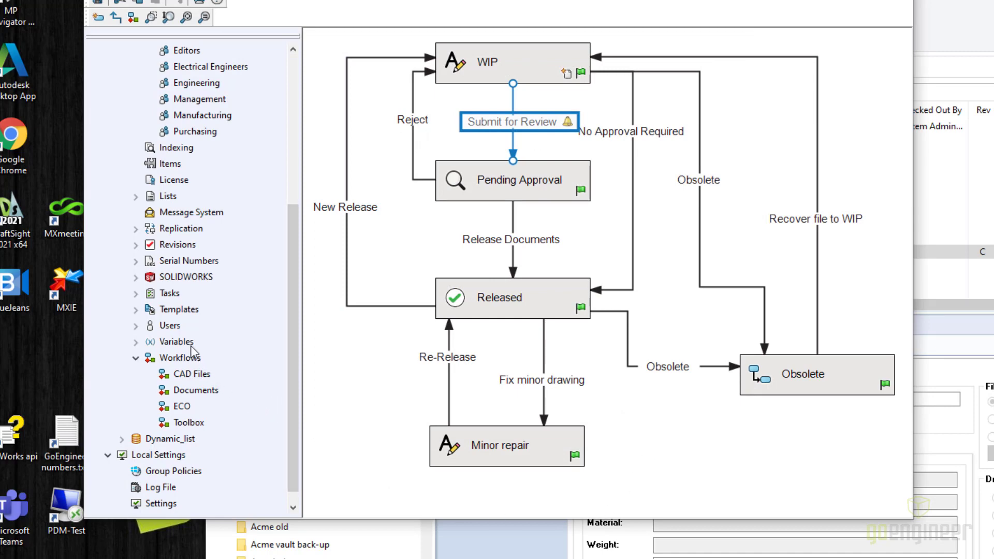
Step: In the Users reference dialog settings, enable "Always work with latest version of files" and "Enable the get version command in SOLIDWORKS Add-in"
right_click(171, 330)
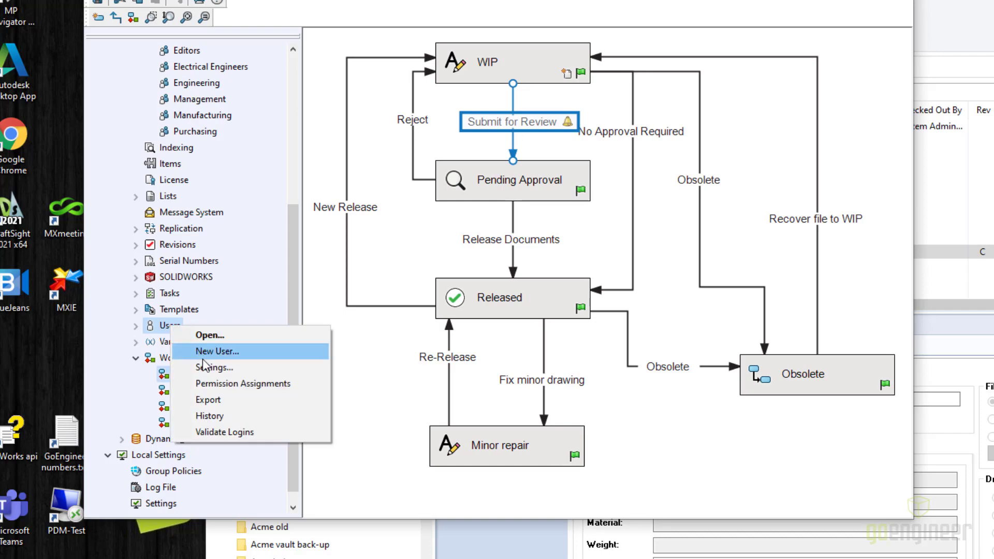
left_click(211, 367)
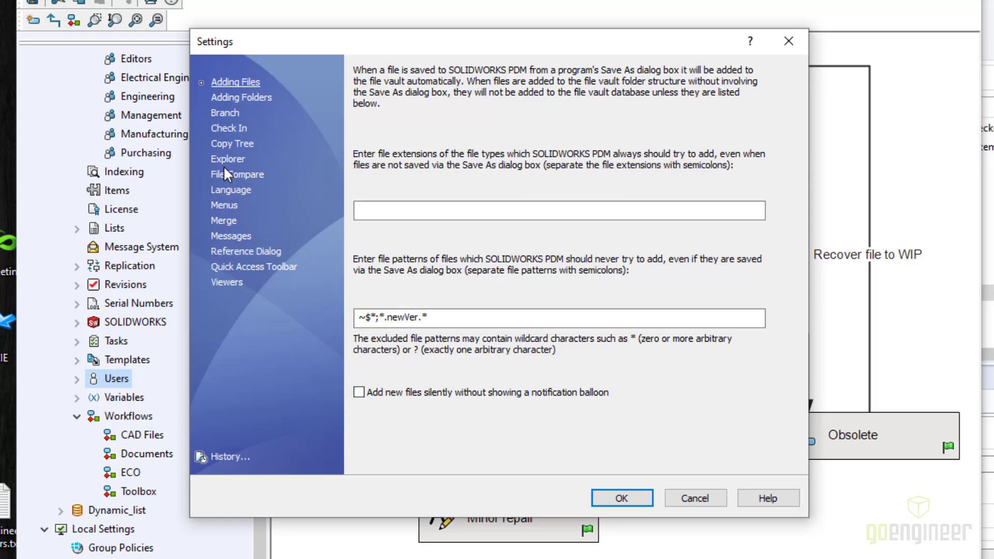
left_click(243, 252)
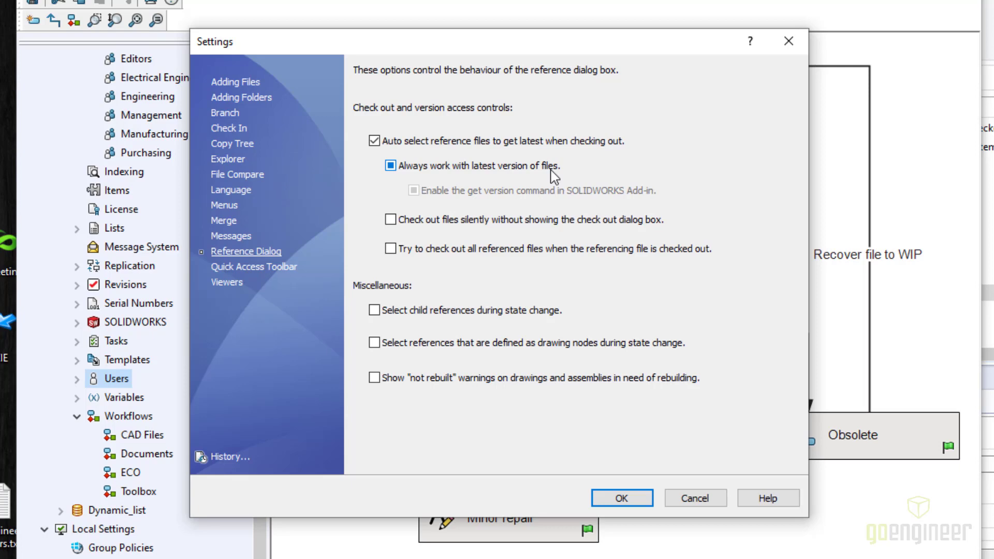
left_click(391, 166)
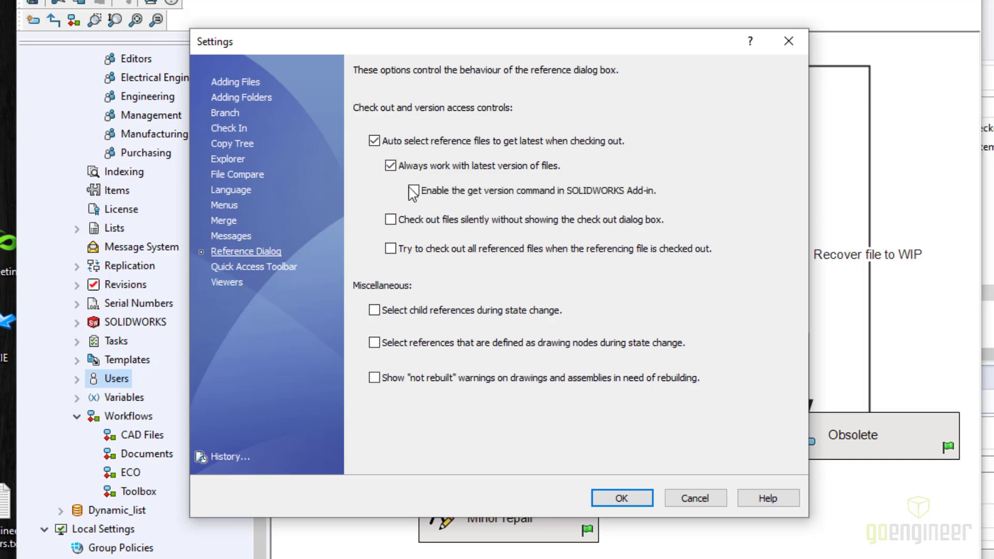
left_click(414, 190)
Step: Display the Explorer options in the Users settings
left_click(228, 159)
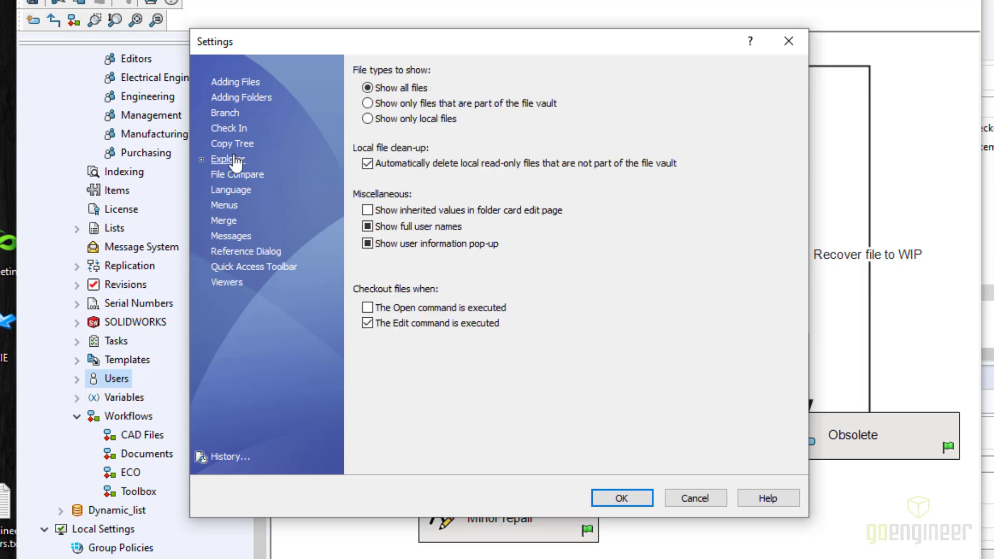